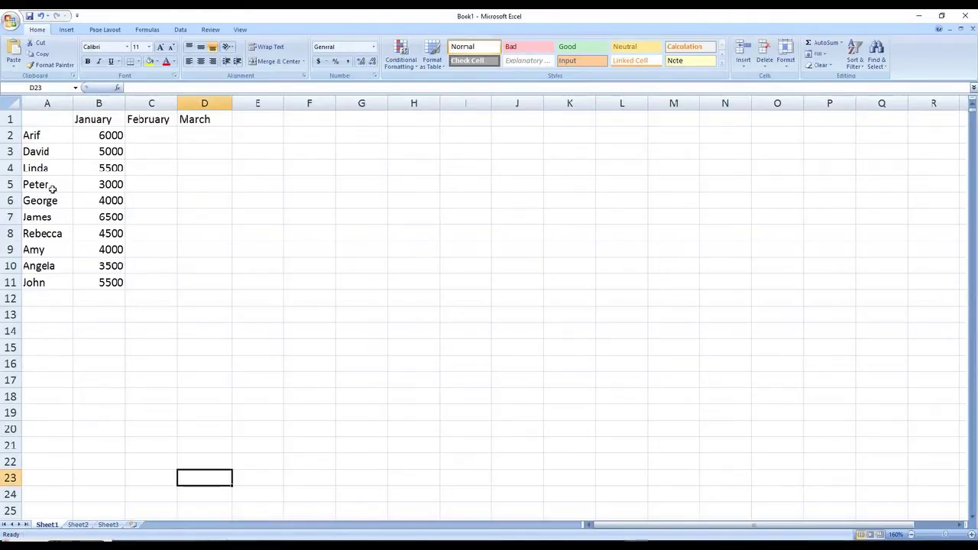
pyautogui.click(41, 102)
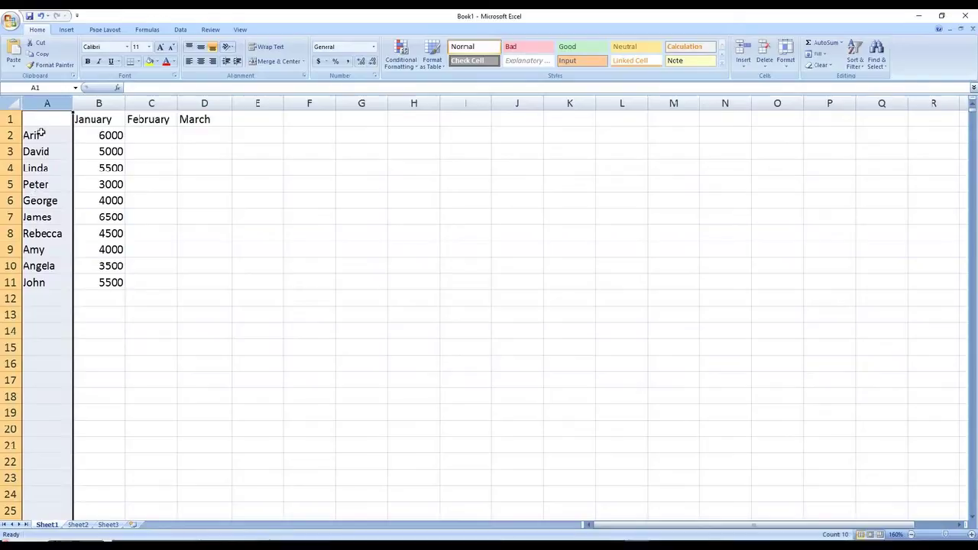
pyautogui.click(100, 100)
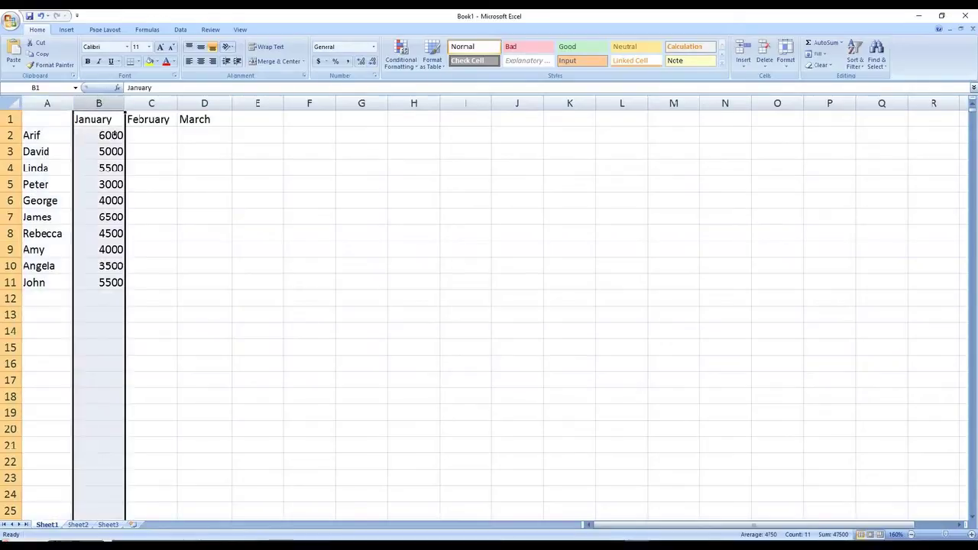
pyautogui.click(172, 256)
pyautogui.click(16, 120)
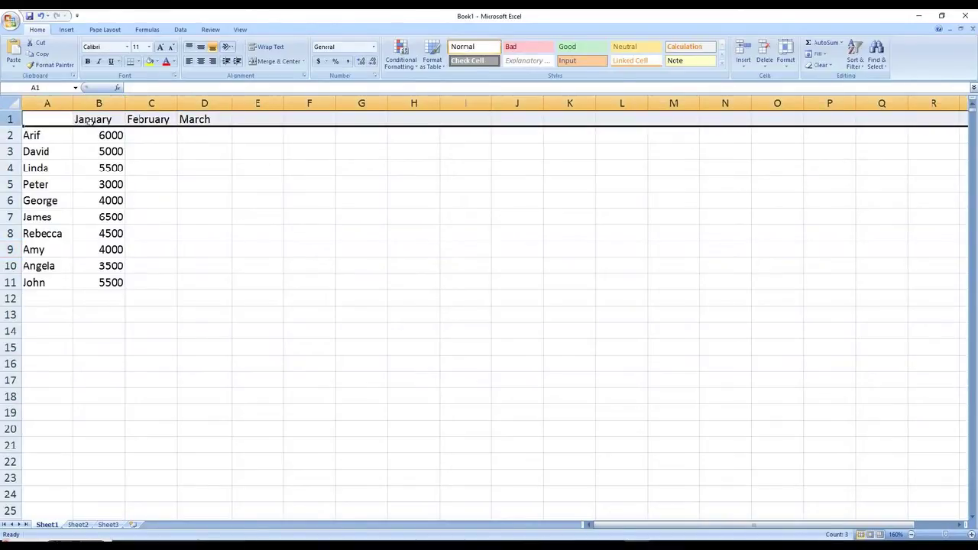
pyautogui.click(155, 204)
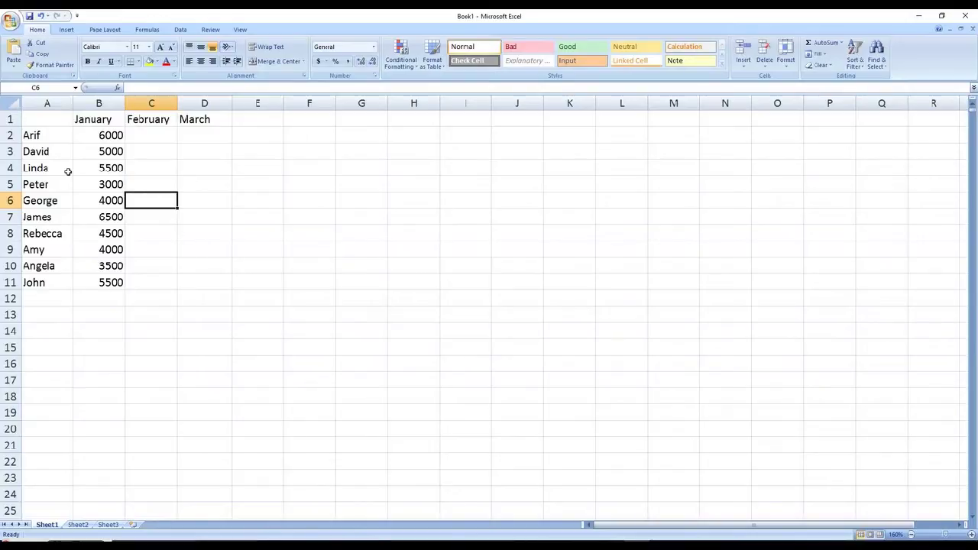
pyautogui.click(40, 138)
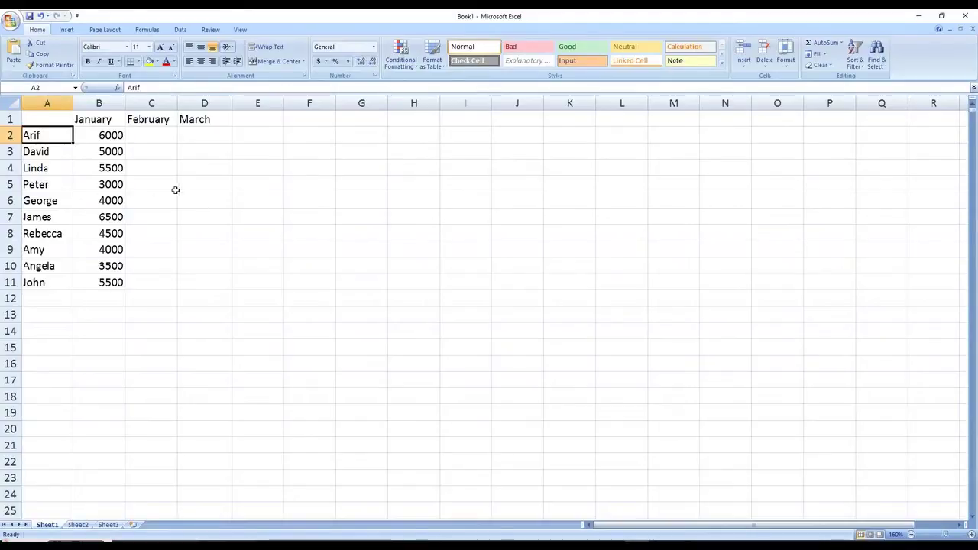
pyautogui.click(200, 190)
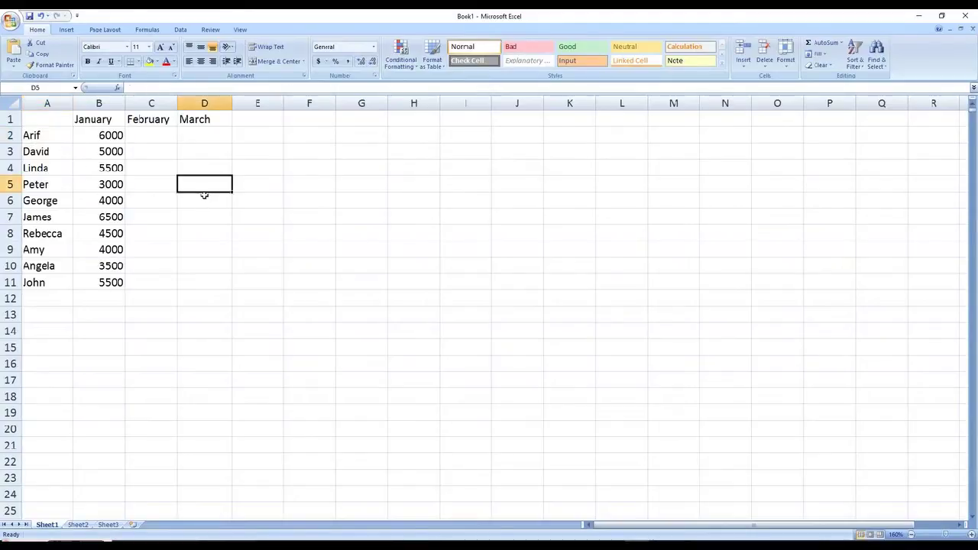
# Step: Change the font of columns A through D to Times New Roman and check it against cells outside those columns
pyautogui.click(33, 100)
pyautogui.moveTo(47, 102); pyautogui.dragTo(206, 103)
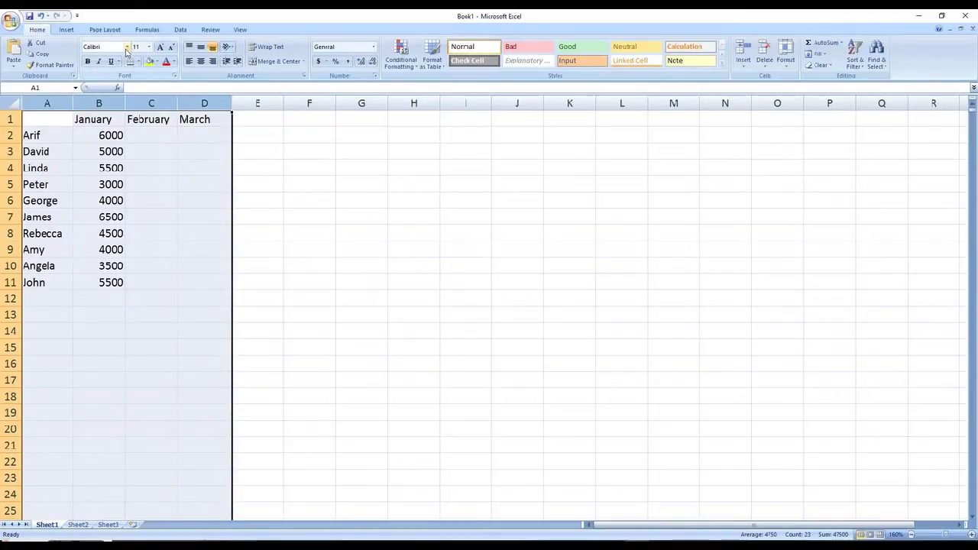
pyautogui.click(128, 48)
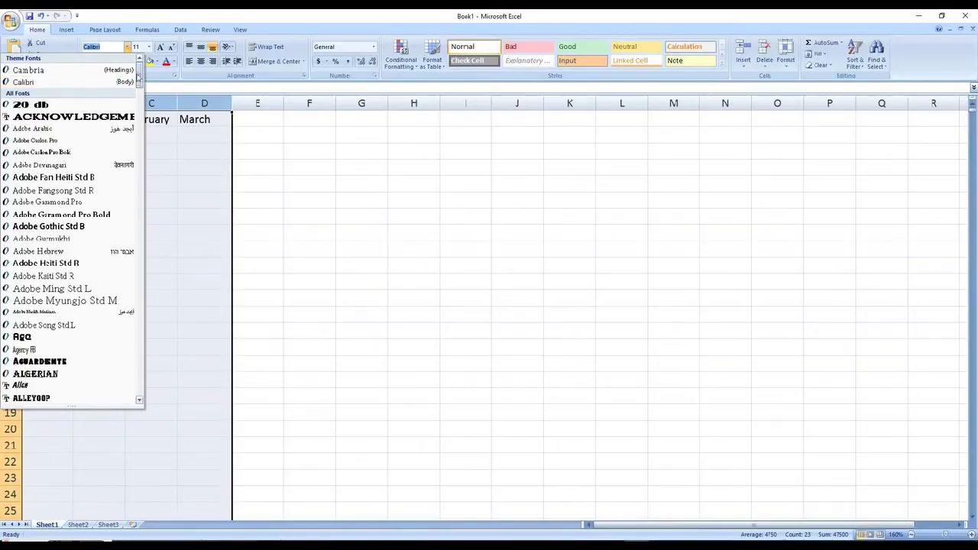
pyautogui.moveTo(140, 71); pyautogui.dragTo(135, 361)
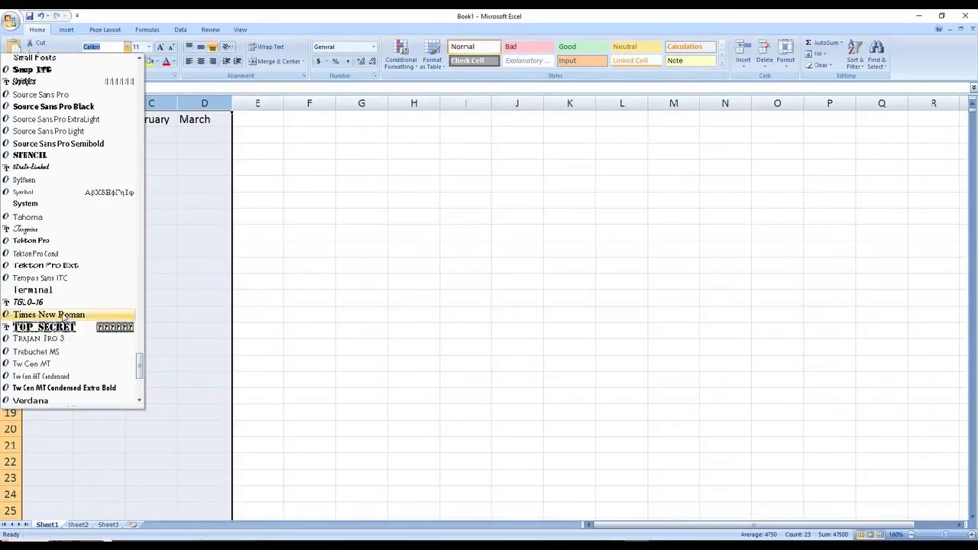
pyautogui.click(52, 315)
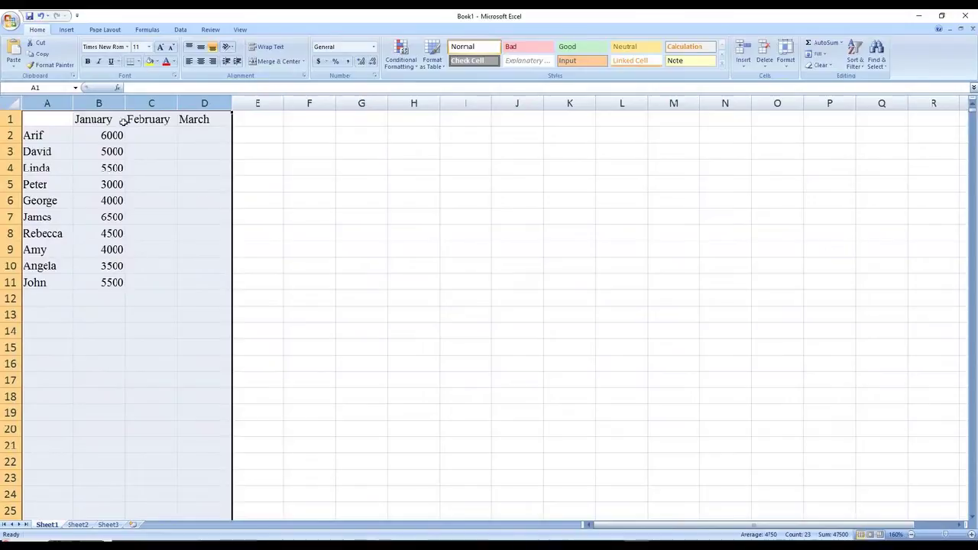
pyautogui.click(298, 264)
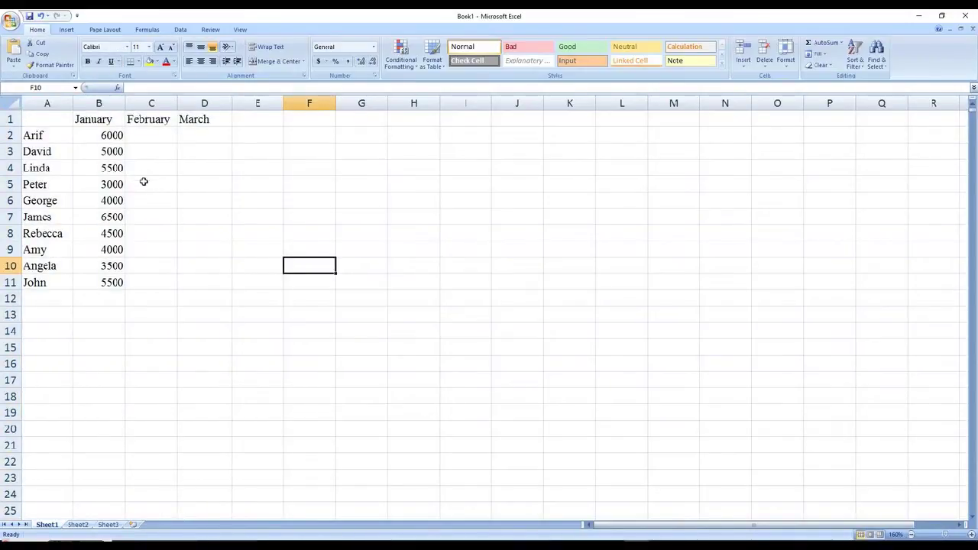
pyautogui.click(26, 135)
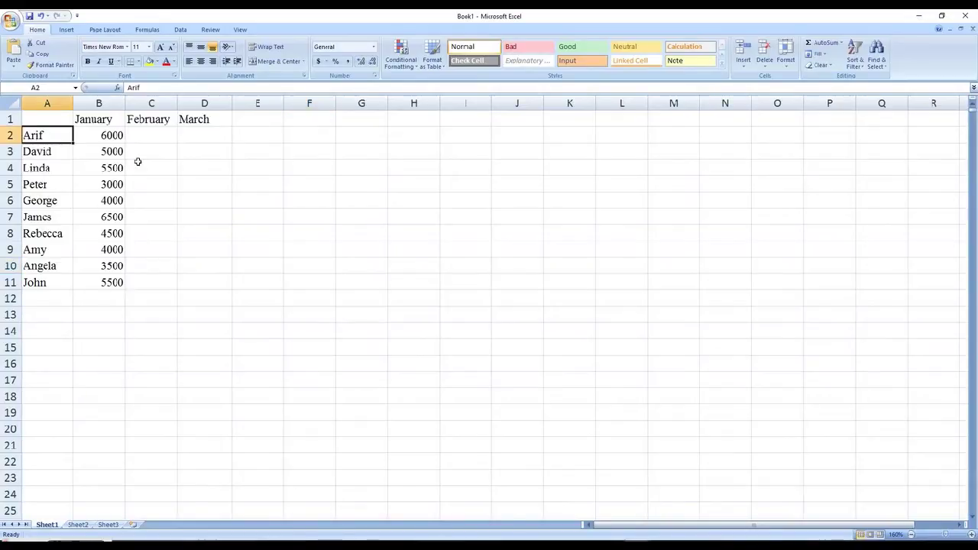
pyautogui.click(305, 172)
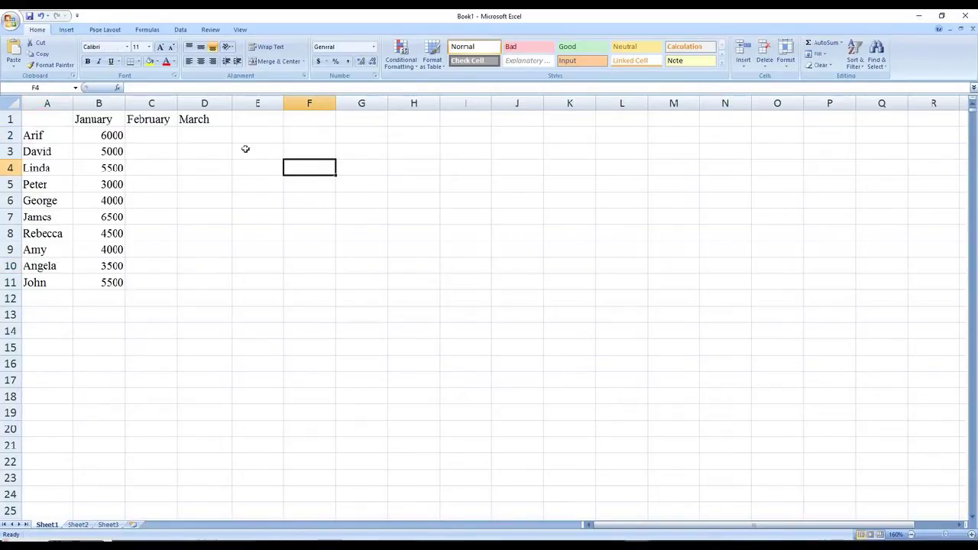
pyautogui.click(172, 200)
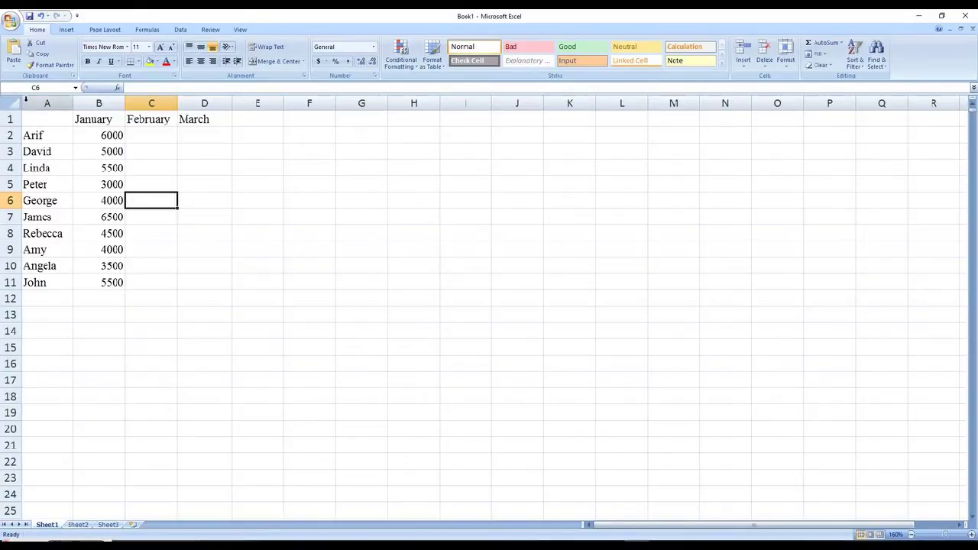
# Step: Apply the Times New Roman font to every cell of the worksheet
pyautogui.click(10, 103)
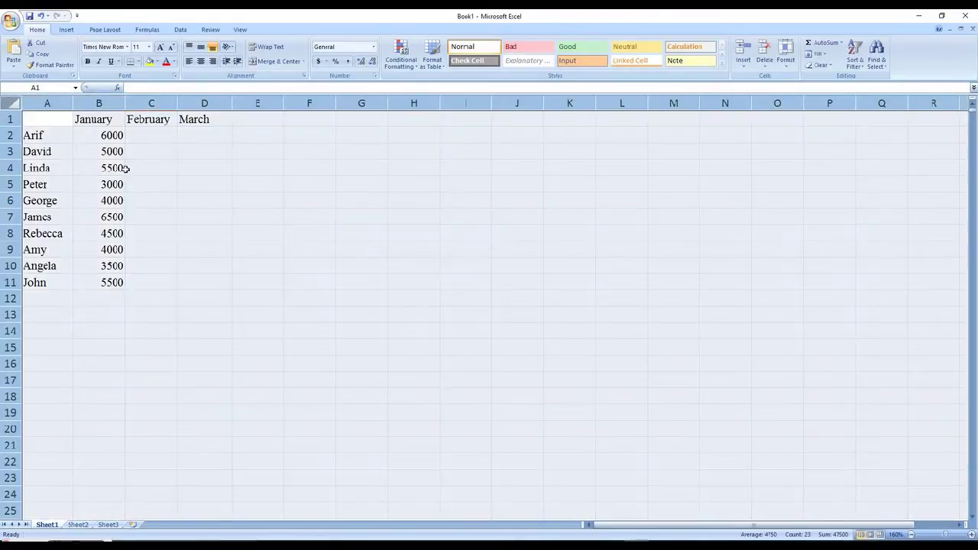
pyautogui.click(128, 48)
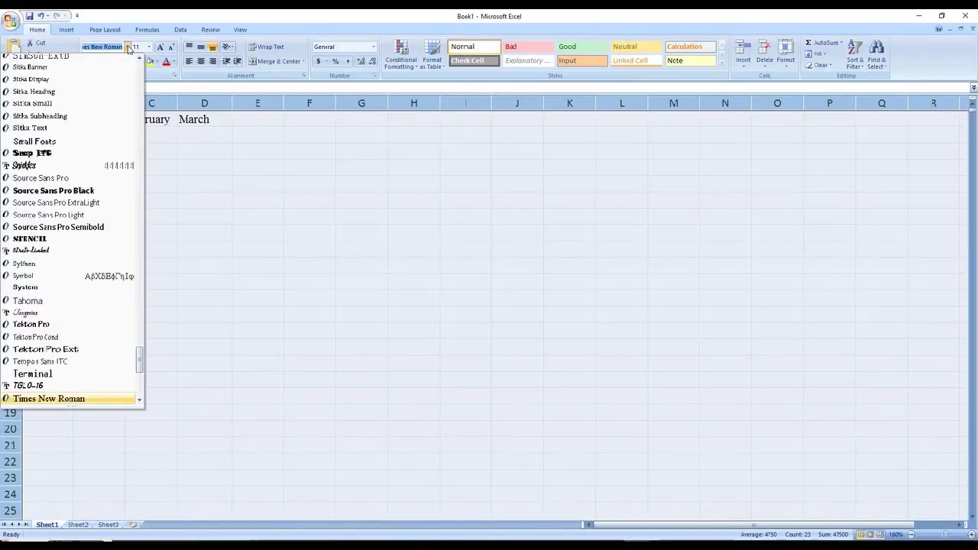
pyautogui.click(75, 399)
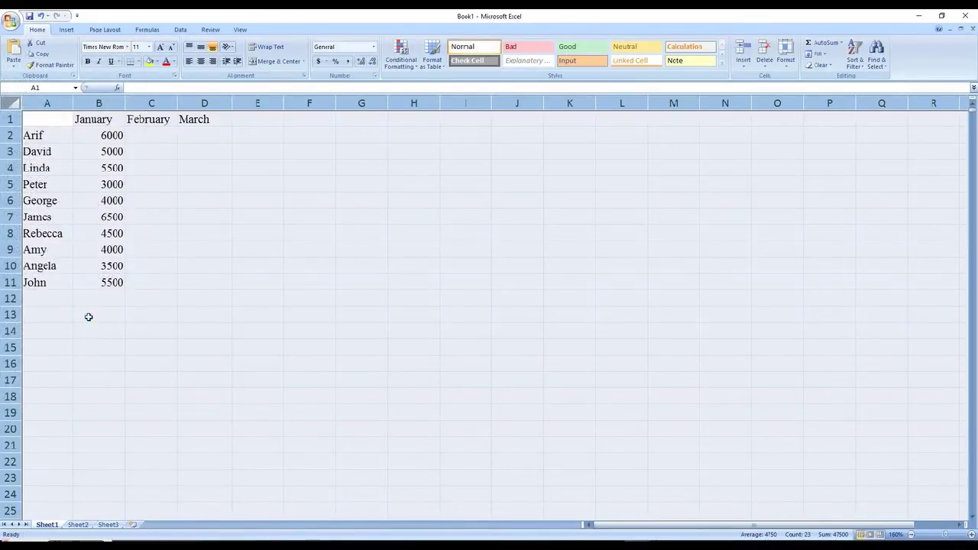
pyautogui.click(89, 317)
# Step: Enter the sample text "My name" in cell G5 to test the font, and clear the cell again
pyautogui.click(346, 189)
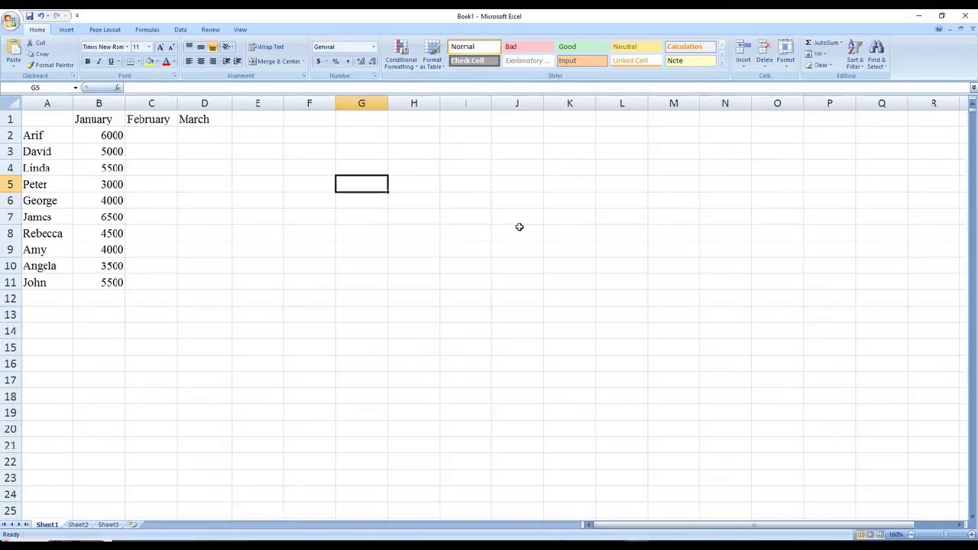
pyautogui.write('My na')
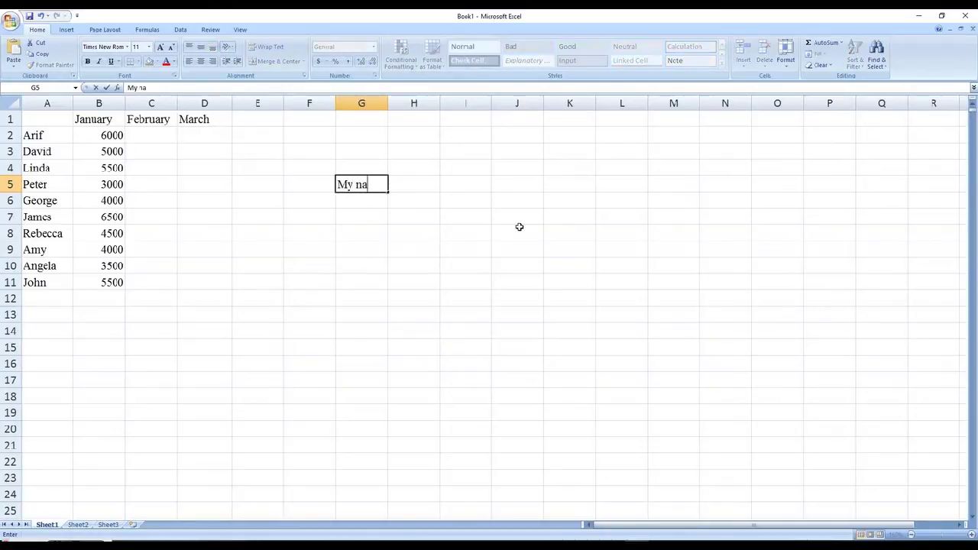
pyautogui.write('me')
pyautogui.press('Return')
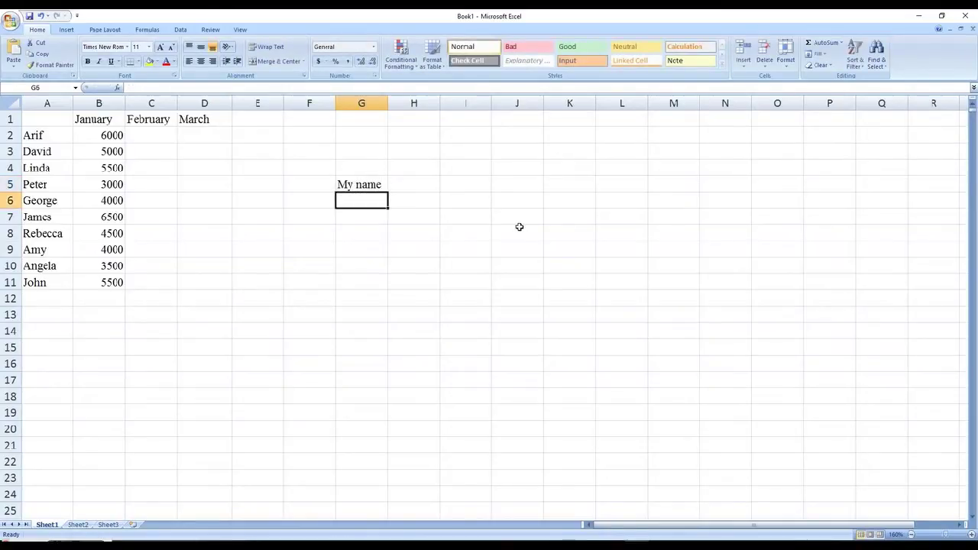
pyautogui.click(362, 184)
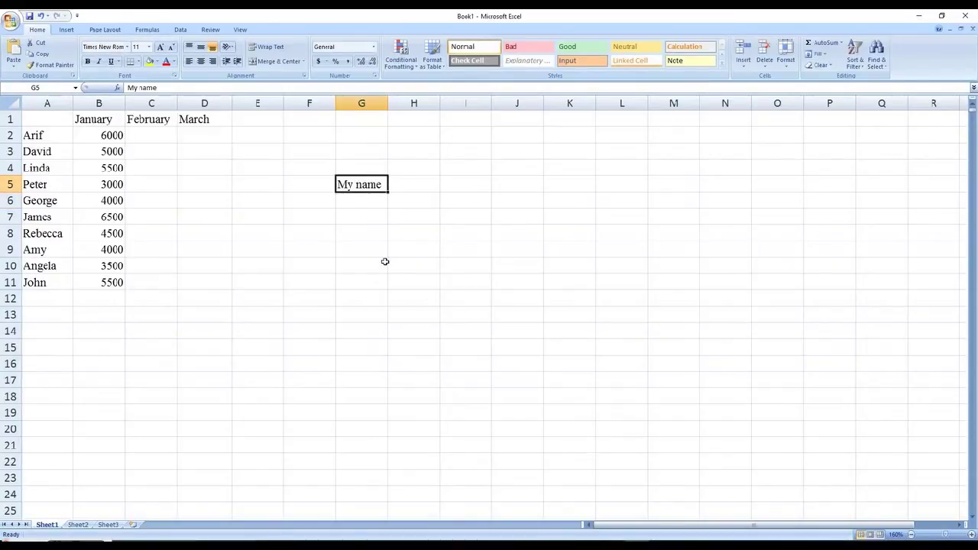
pyautogui.press('Delete')
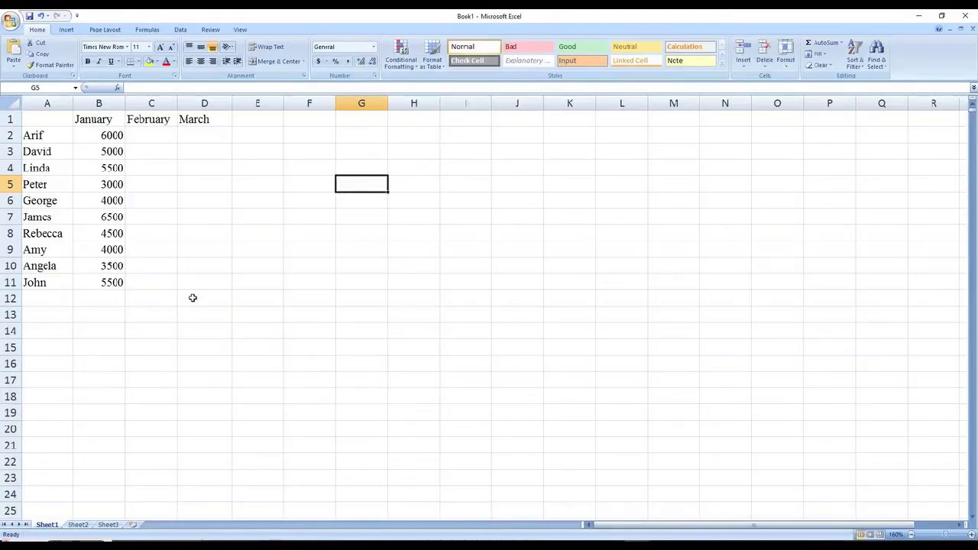
pyautogui.click(188, 249)
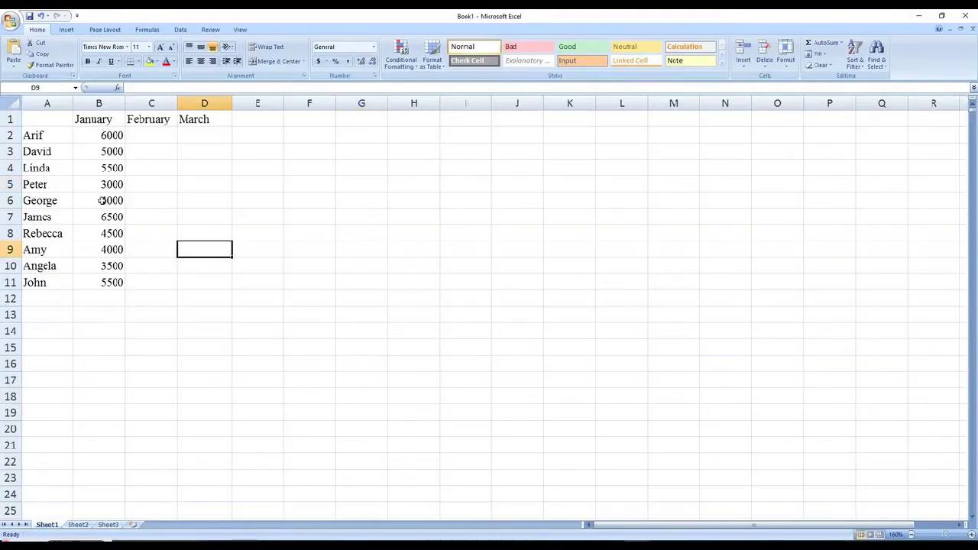
# Step: Change the font of the entire worksheet to Arial
pyautogui.click(11, 104)
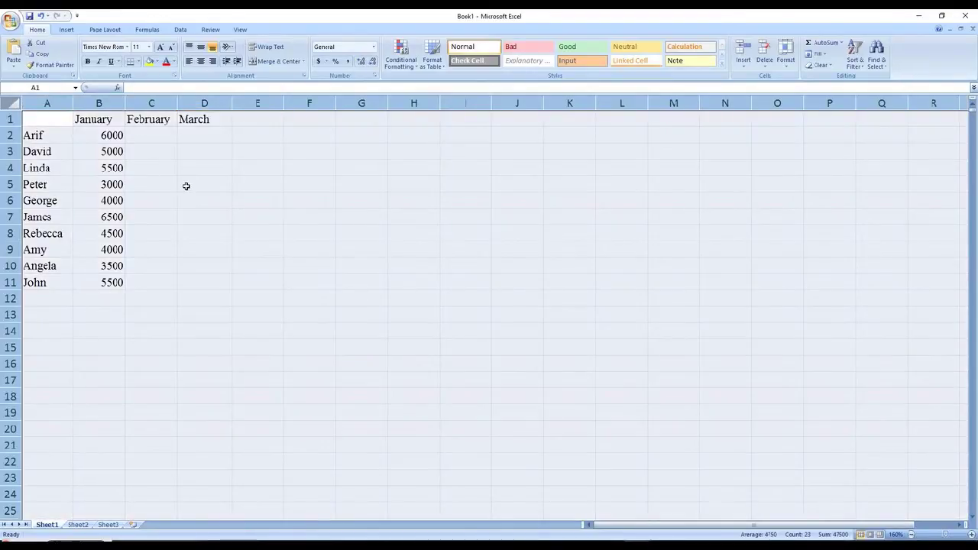
pyautogui.click(127, 47)
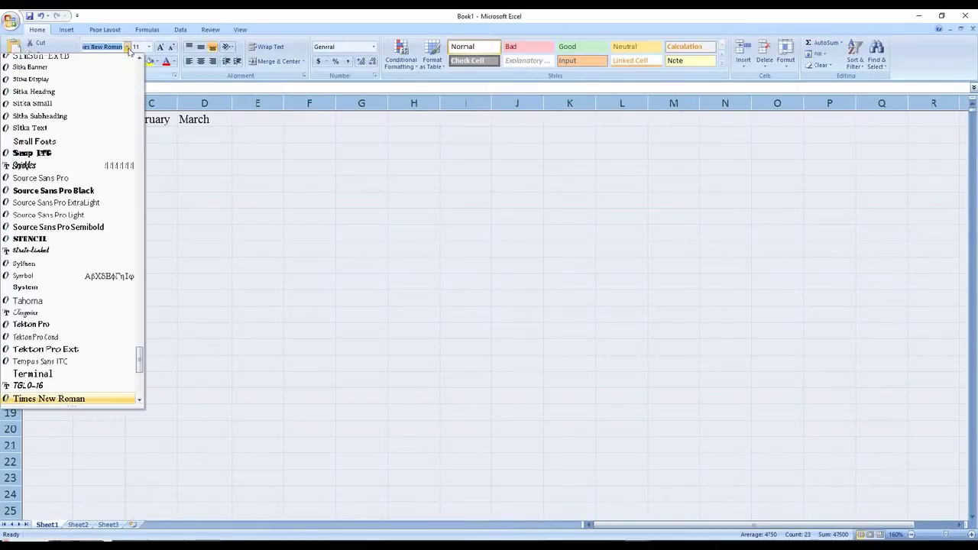
pyautogui.moveTo(138, 365); pyautogui.dragTo(132, 71)
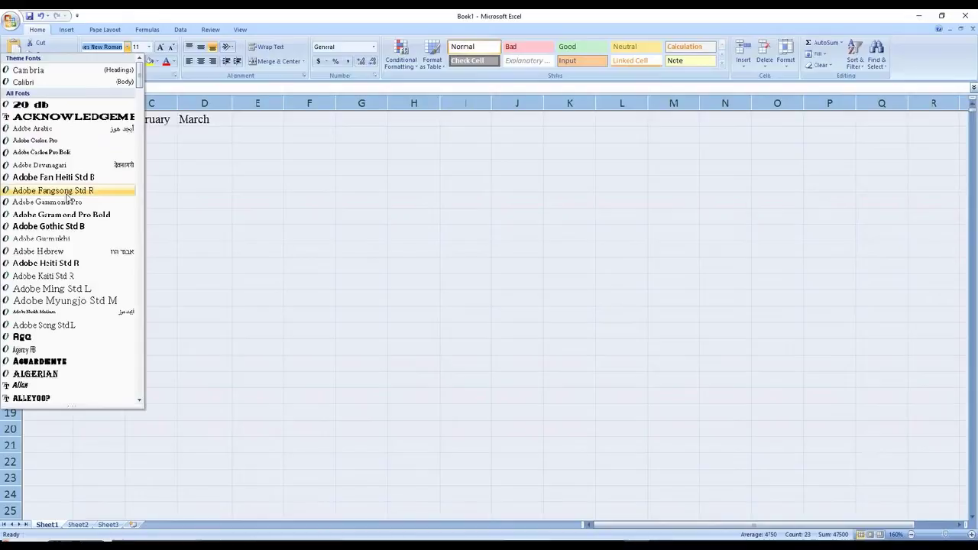
pyautogui.scroll(-5, 67, 199)
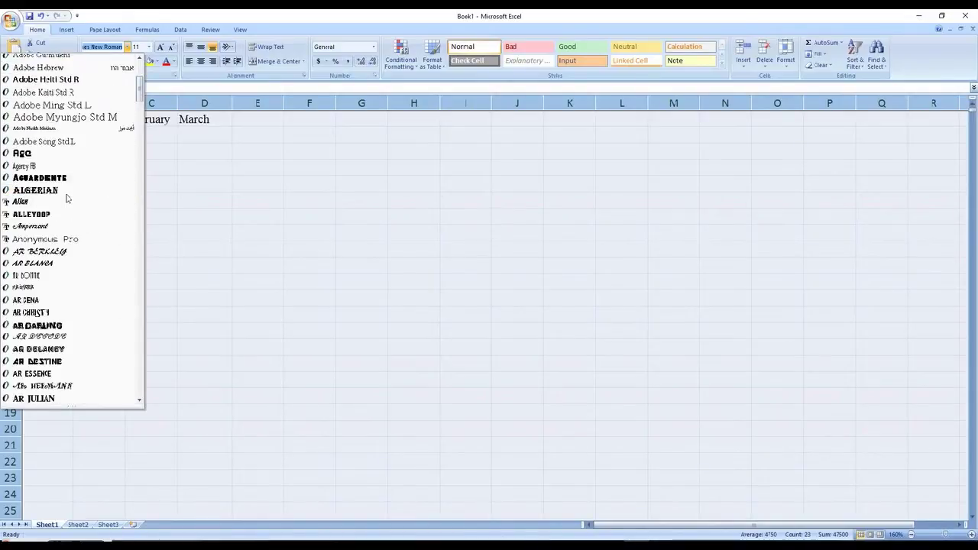
pyautogui.scroll(-4, 67, 199)
pyautogui.scroll(4, 66, 198)
pyautogui.scroll(4, 86, 191)
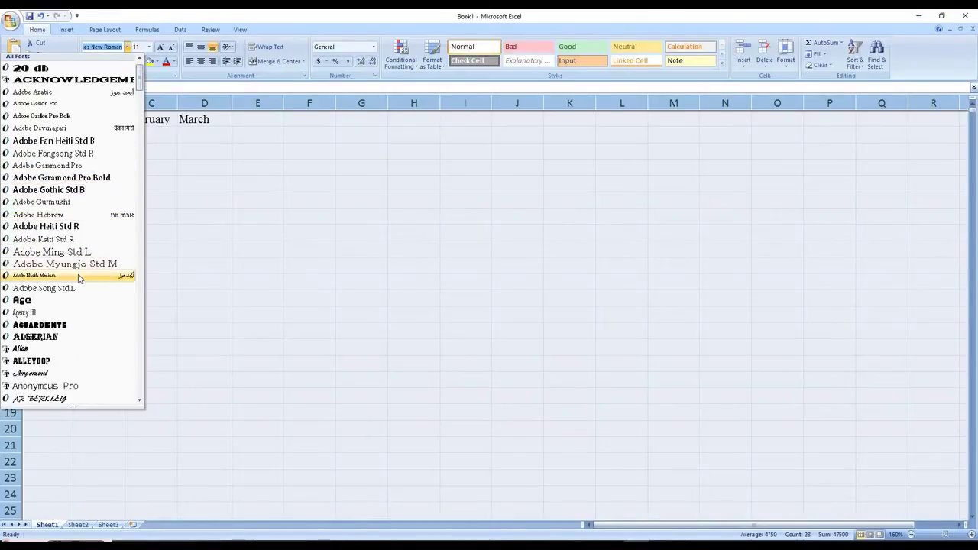
pyautogui.scroll(-2, 79, 279)
pyautogui.scroll(-5, 79, 279)
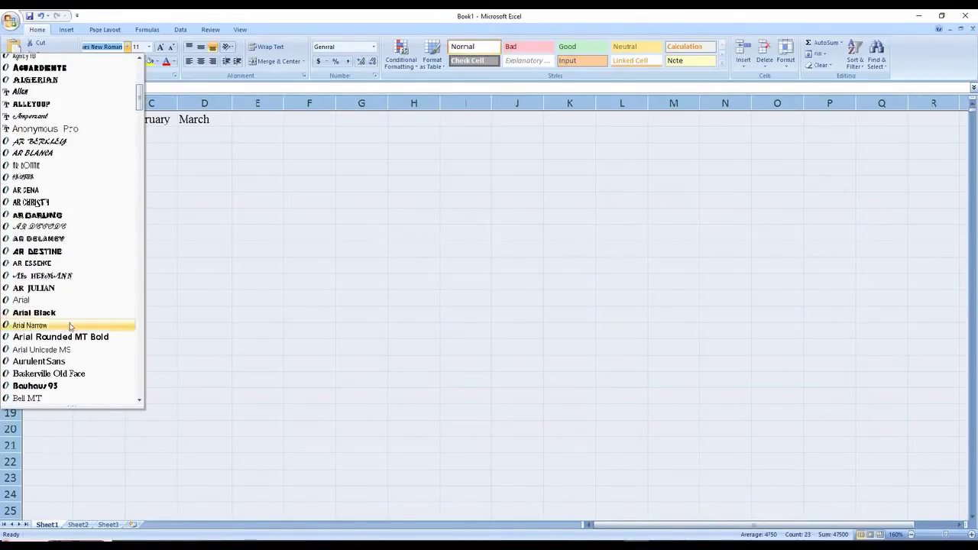
pyautogui.click(27, 301)
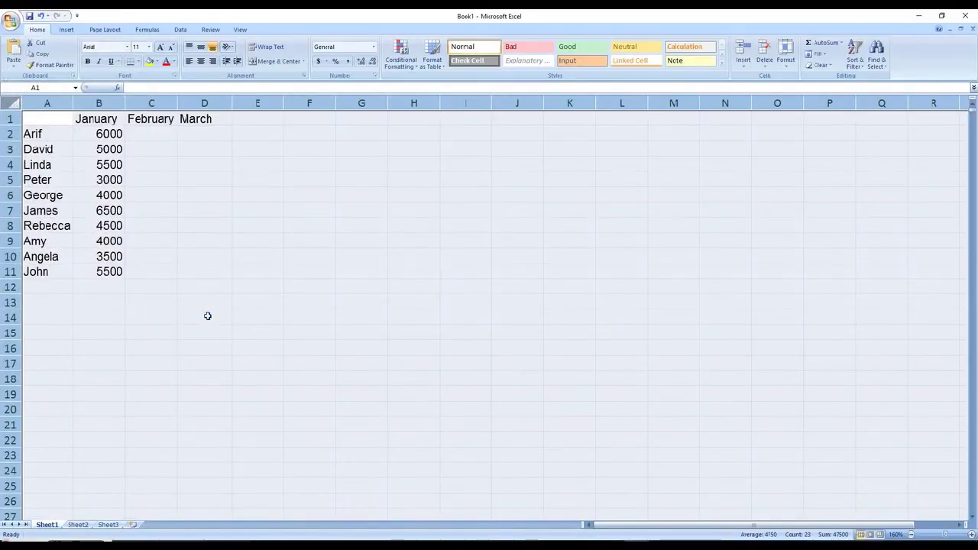
pyautogui.click(204, 195)
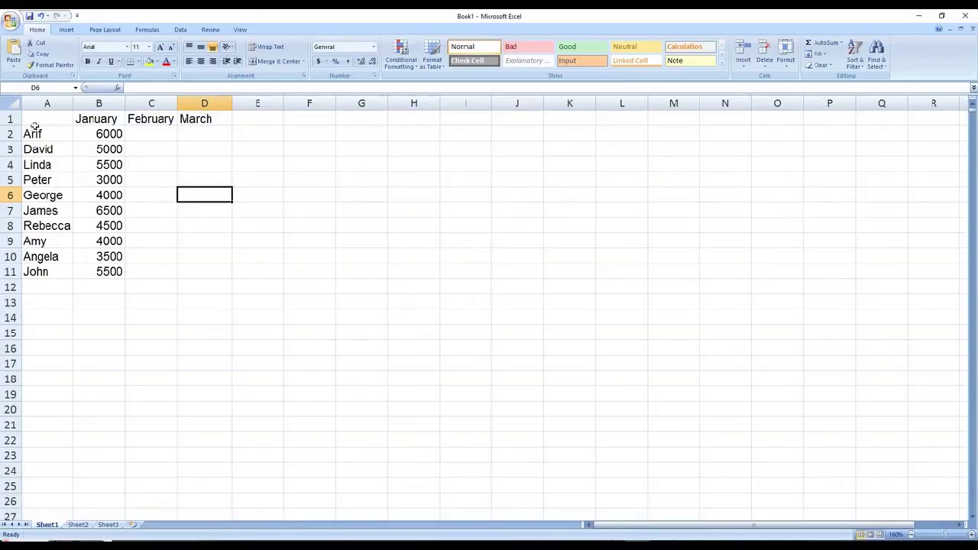
# Step: Increase the font size of the month headings in B1:D1 to 16
pyautogui.moveTo(91, 119); pyautogui.dragTo(208, 125)
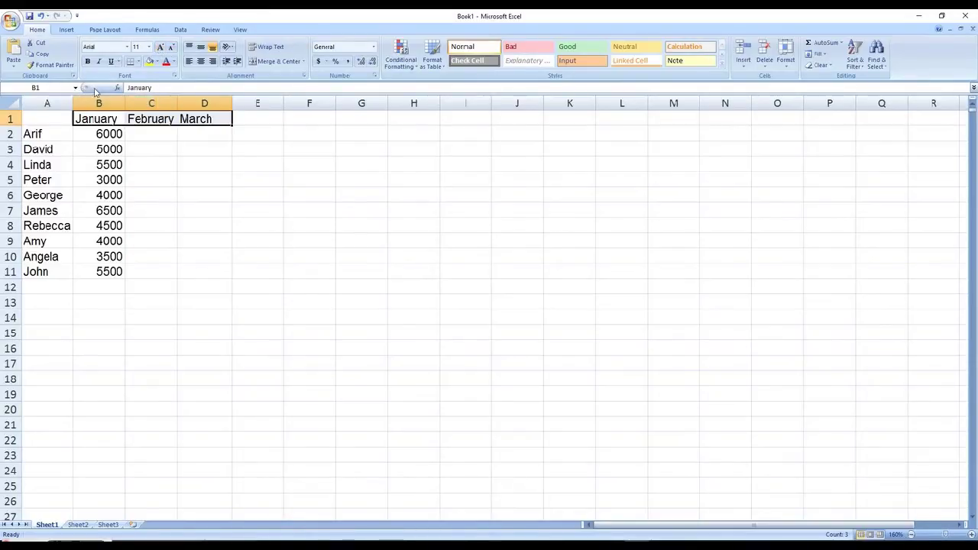
pyautogui.click(160, 47)
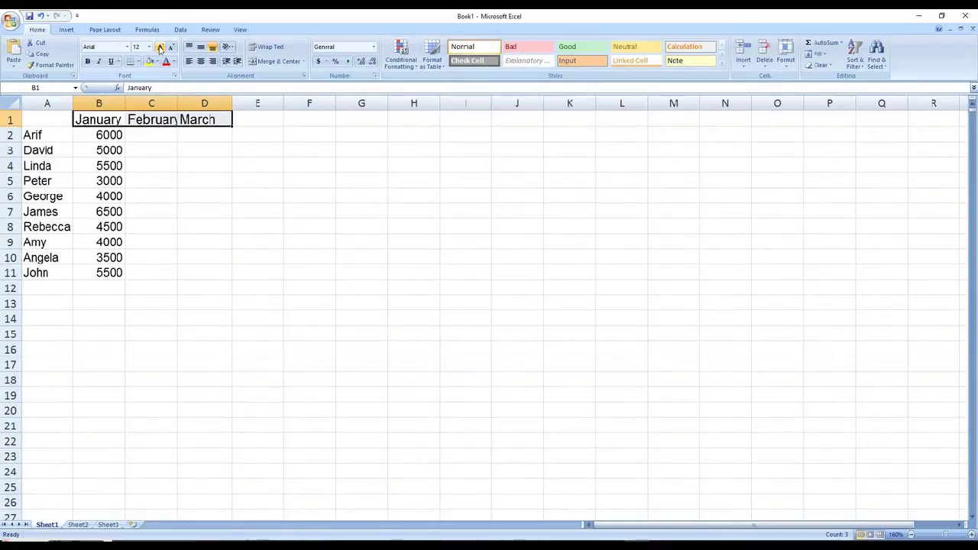
pyautogui.click(159, 47)
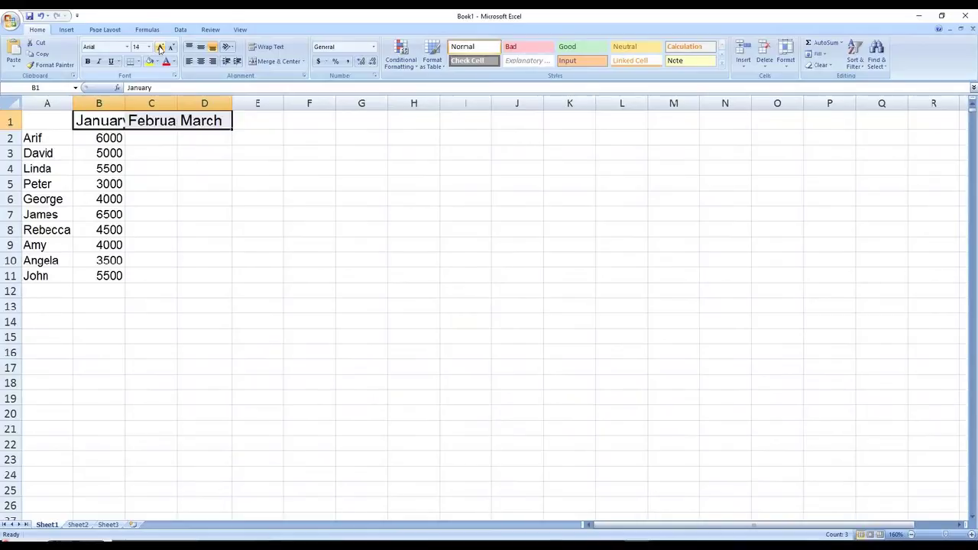
pyautogui.click(160, 47)
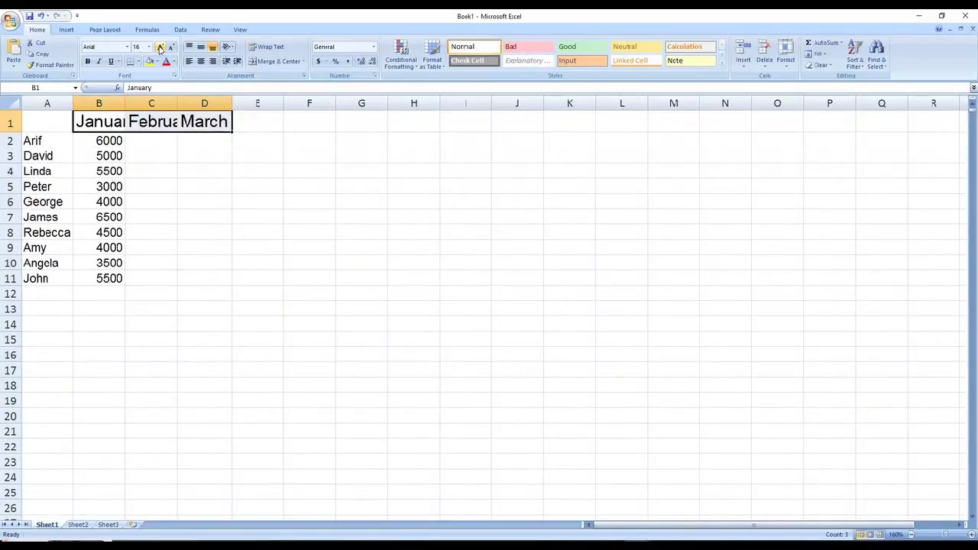
# Step: Decrease the font size of the month headings in B1:D1 to 11
pyautogui.click(172, 48)
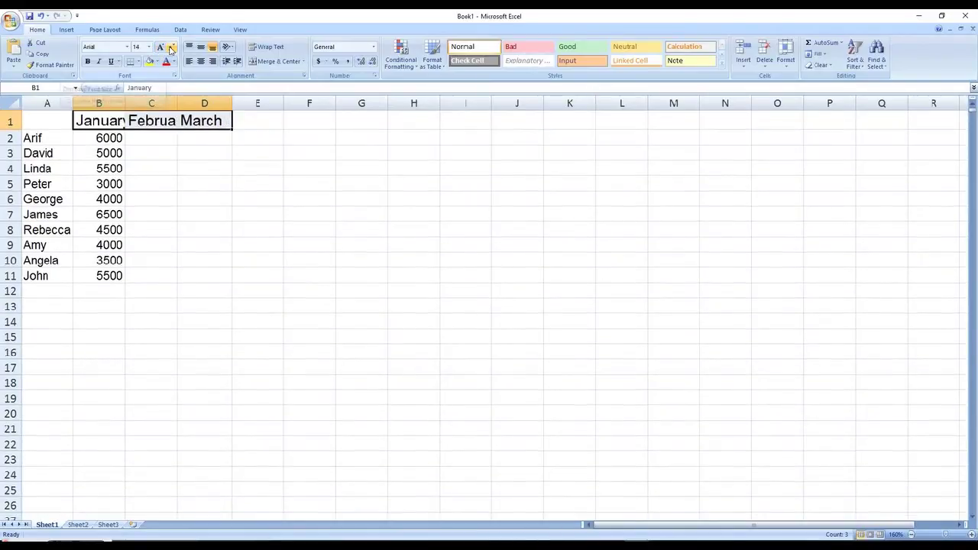
pyautogui.click(172, 48)
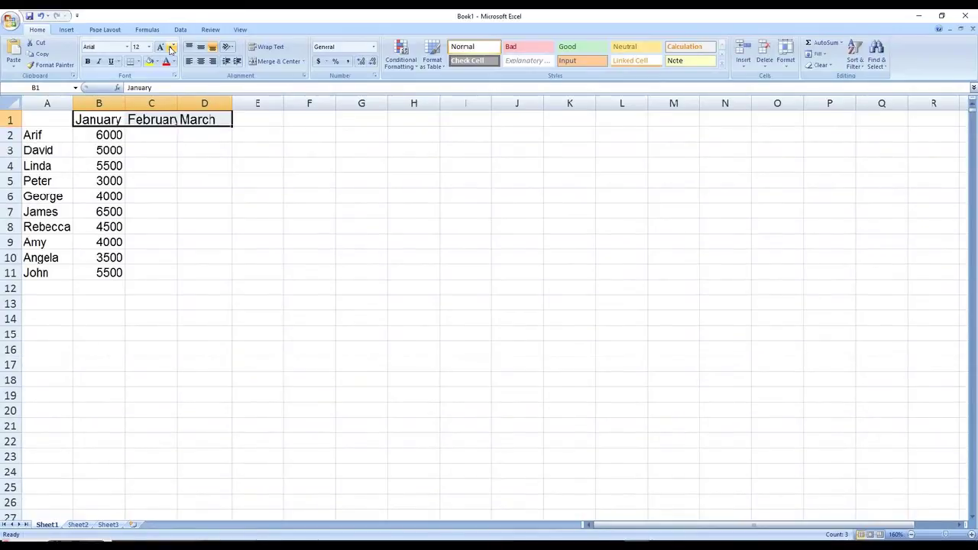
pyautogui.click(172, 47)
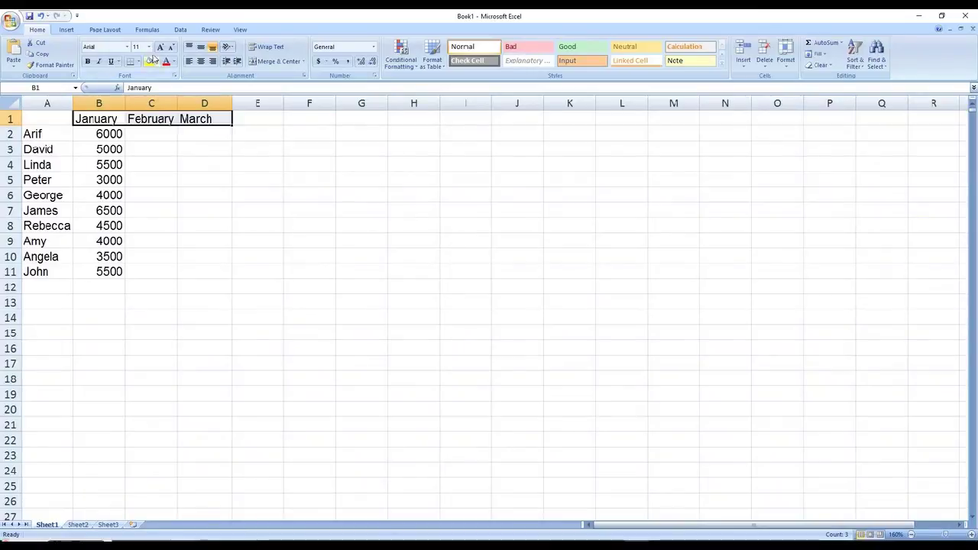
# Step: Try font size 18 on the month headings in B1:D1, and settle on size 14
pyautogui.click(149, 47)
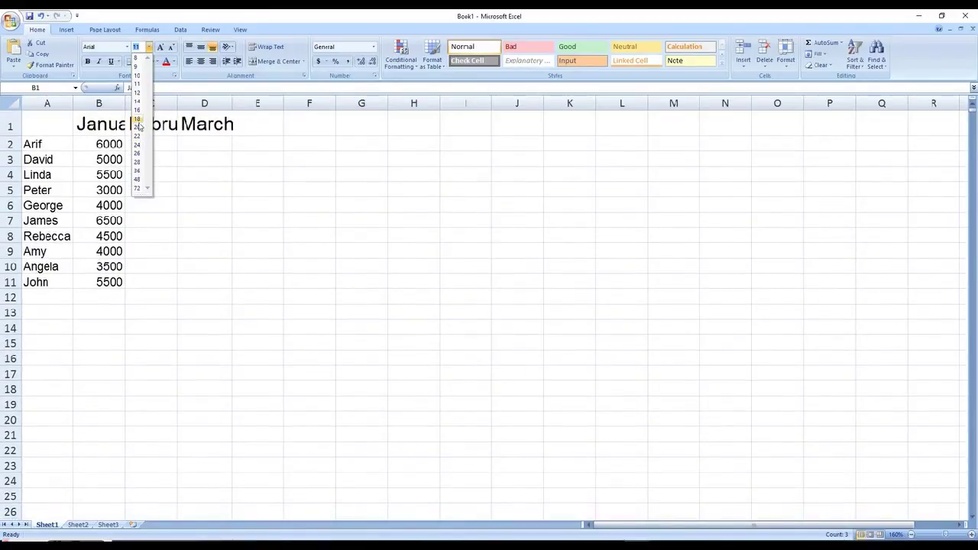
pyautogui.click(138, 120)
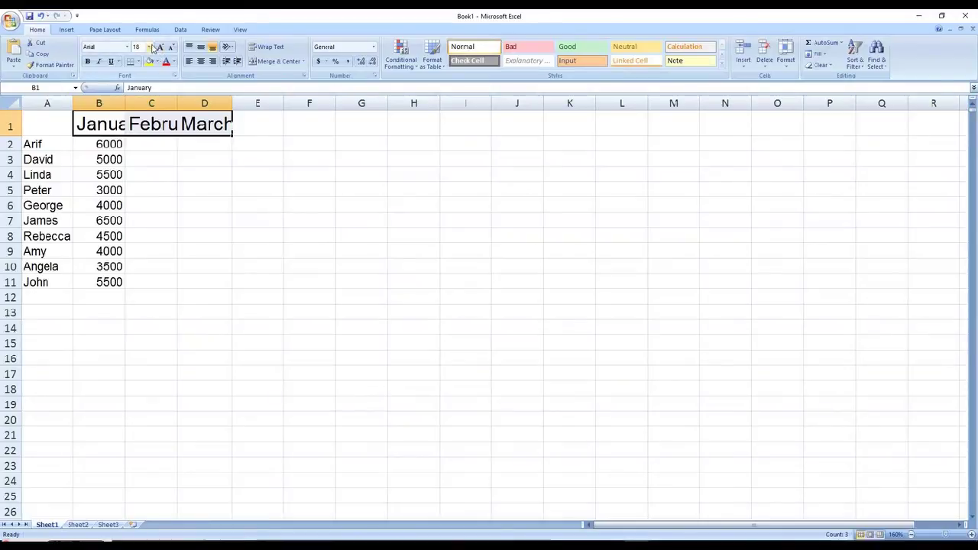
pyautogui.click(149, 47)
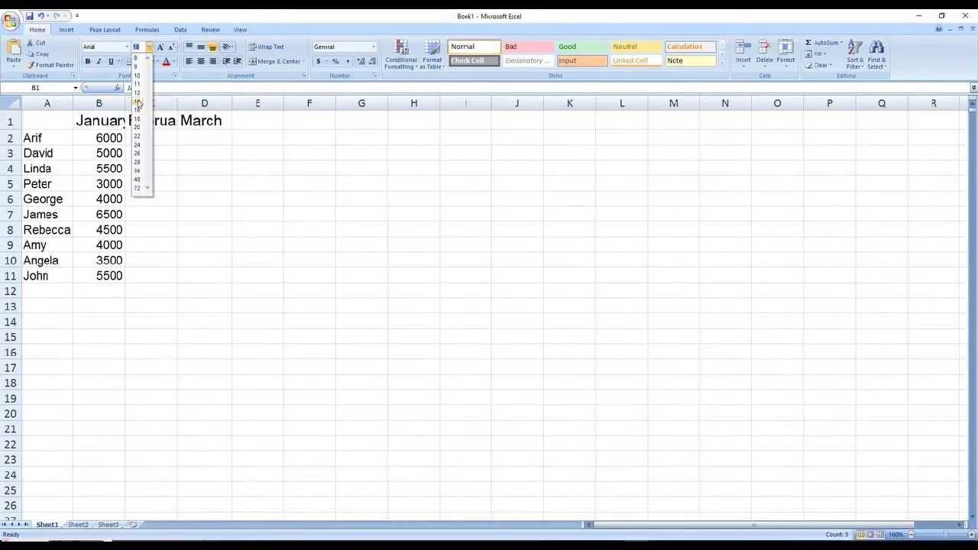
pyautogui.click(138, 102)
pyautogui.click(168, 227)
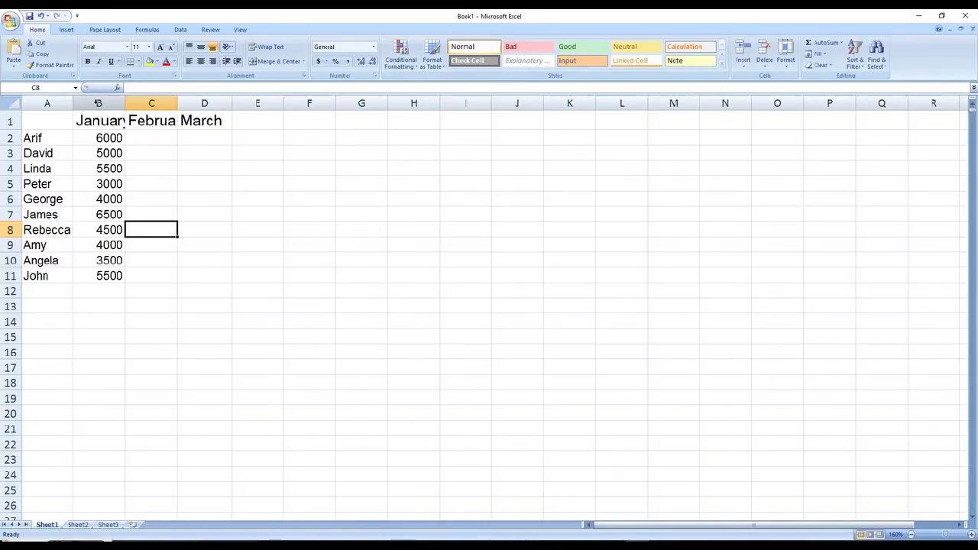
# Step: AutoFit the widths of columns B to D to their month headings
pyautogui.click(98, 103)
pyautogui.moveTo(115, 103); pyautogui.dragTo(229, 104)
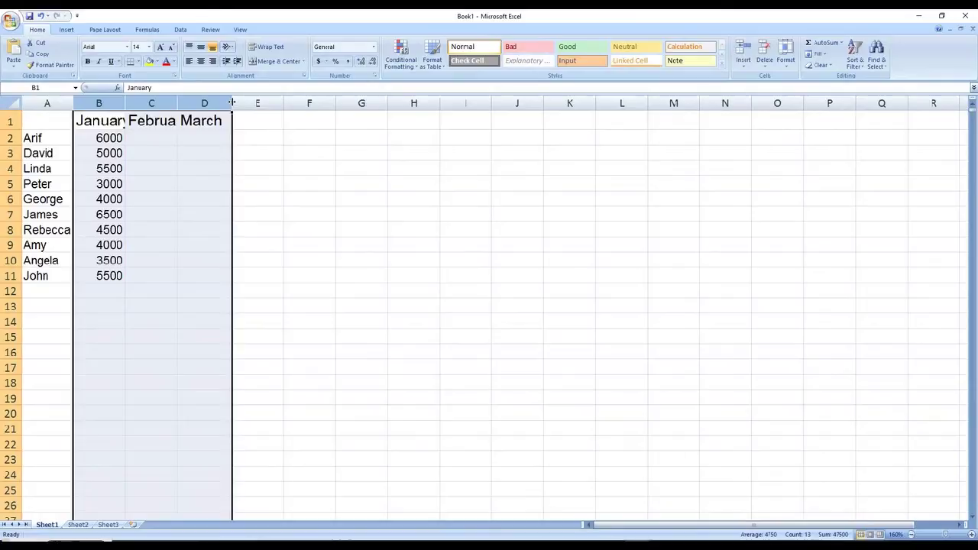
pyautogui.doubleClick(232, 102)
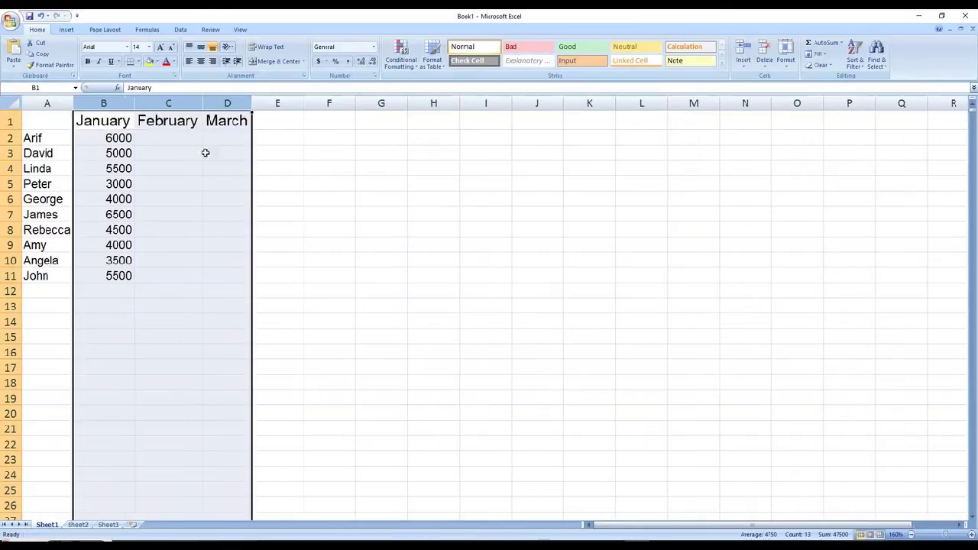
pyautogui.click(286, 165)
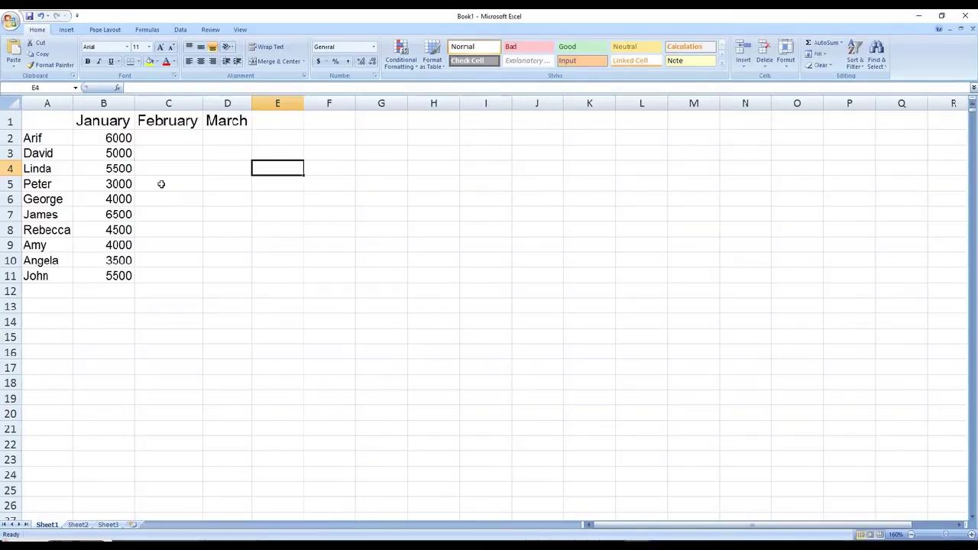
# Step: Try left, center and right alignment in turn on the whole January column
pyautogui.click(106, 137)
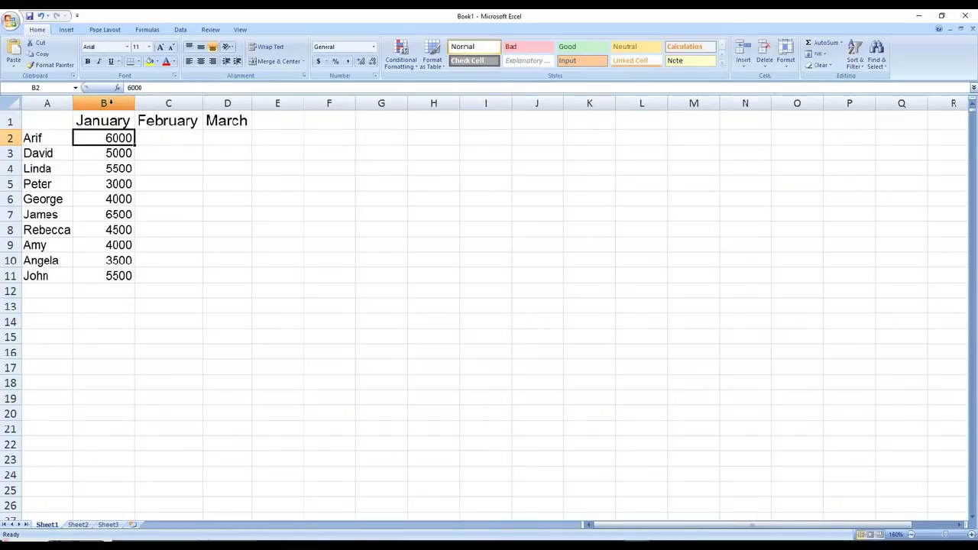
pyautogui.click(110, 103)
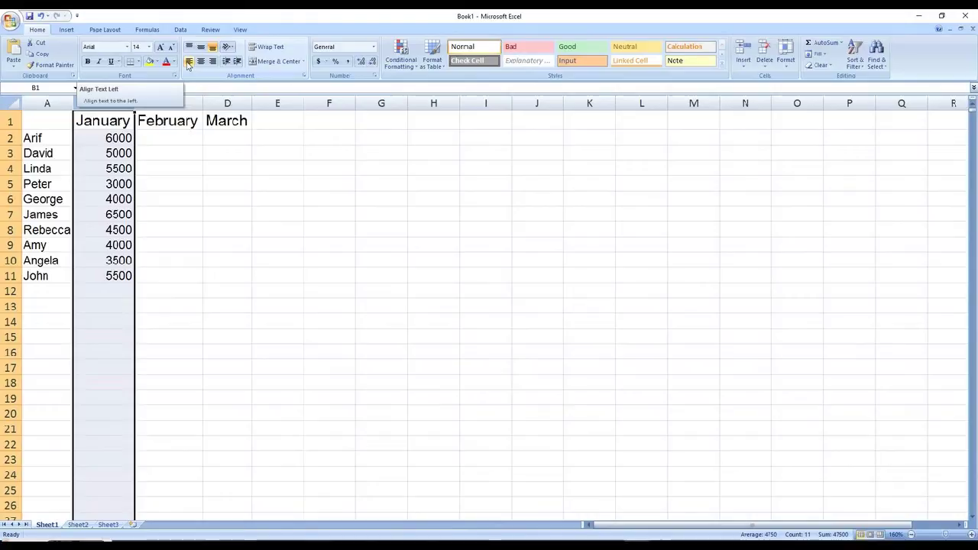
pyautogui.click(189, 65)
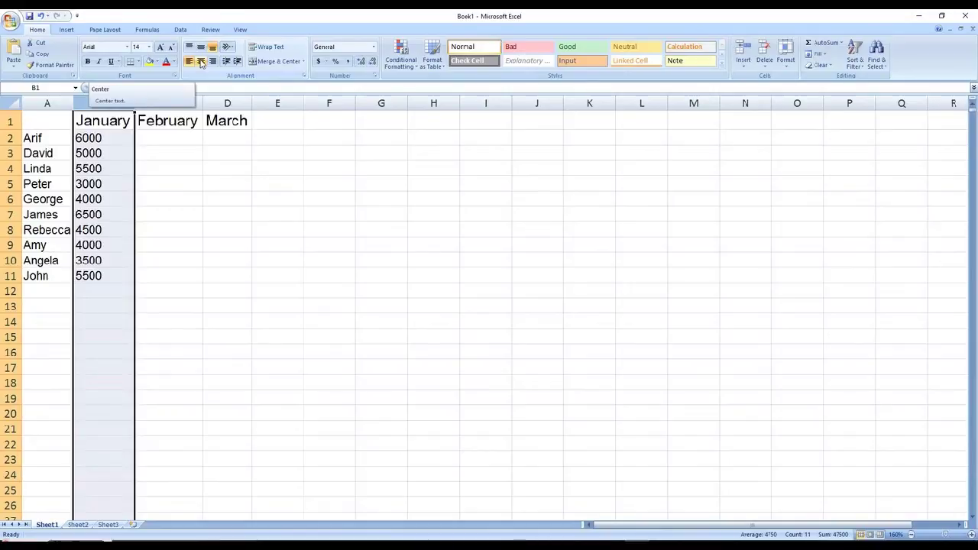
pyautogui.click(201, 63)
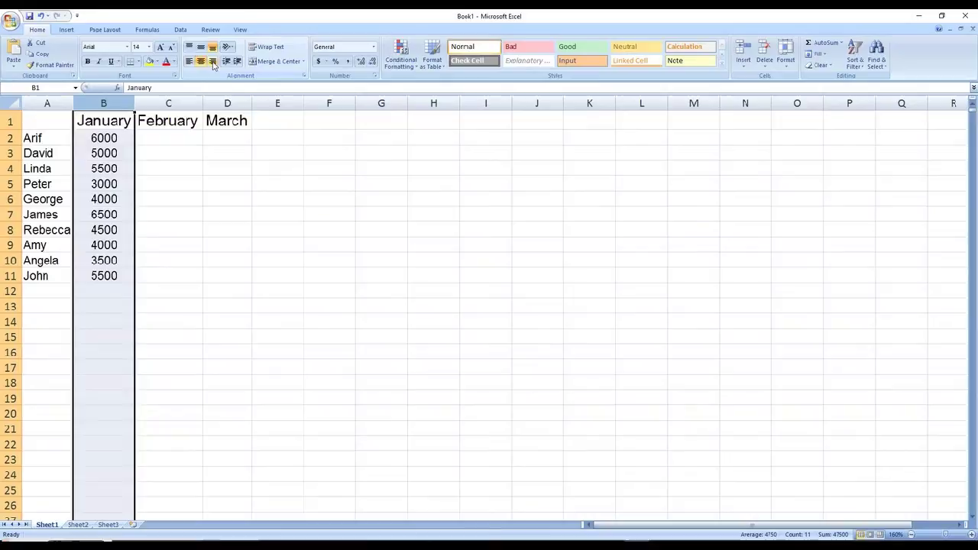
pyautogui.click(213, 64)
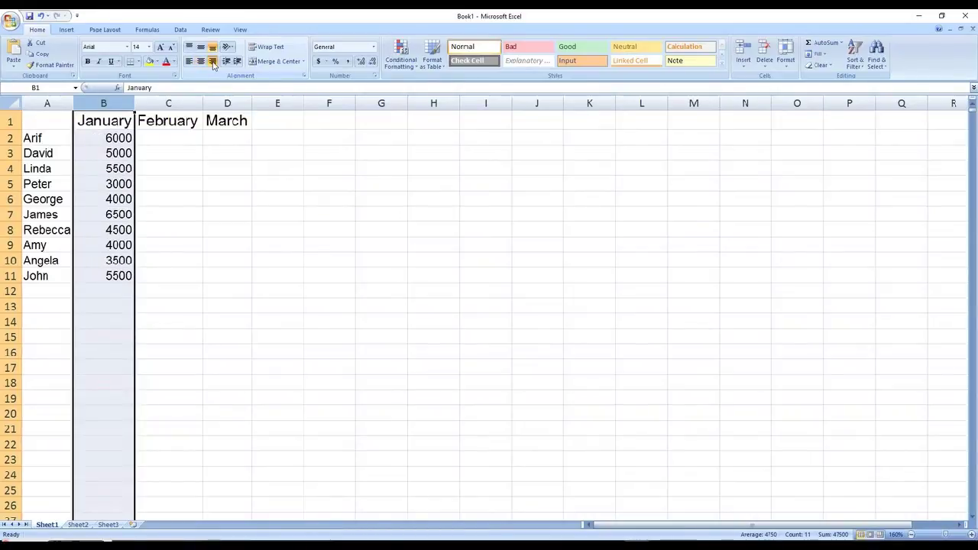
# Step: Center the first January value in B2, and extend the centering to B2:B3
pyautogui.click(121, 140)
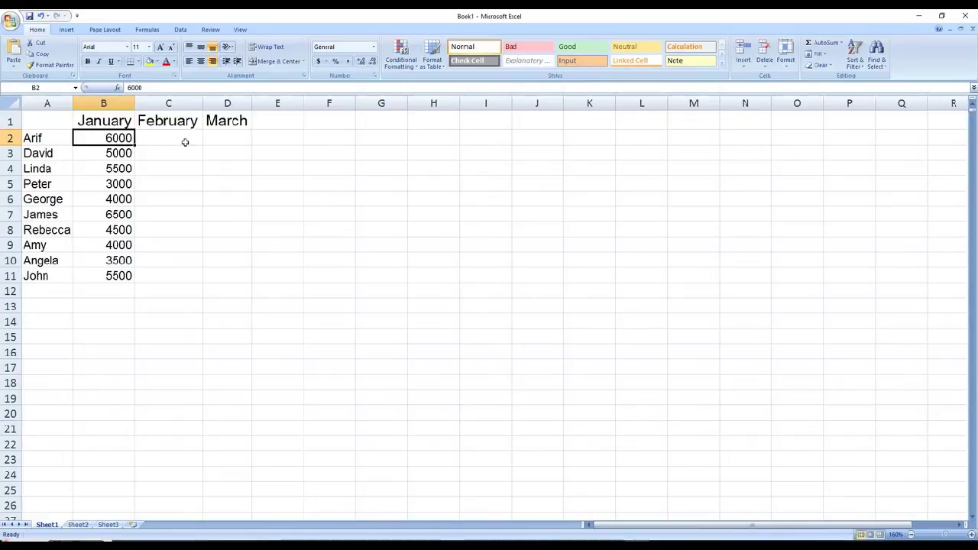
pyautogui.click(201, 61)
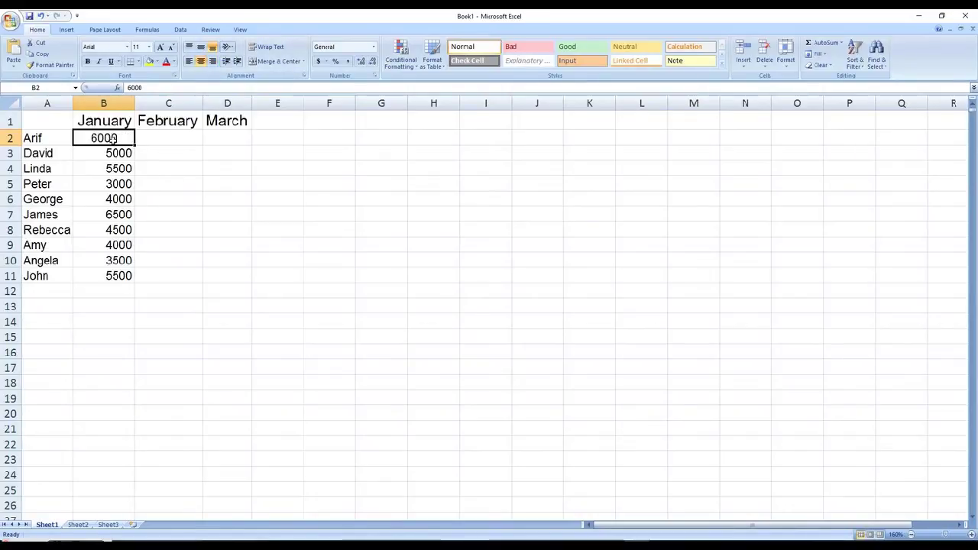
pyautogui.moveTo(112, 138); pyautogui.dragTo(115, 153)
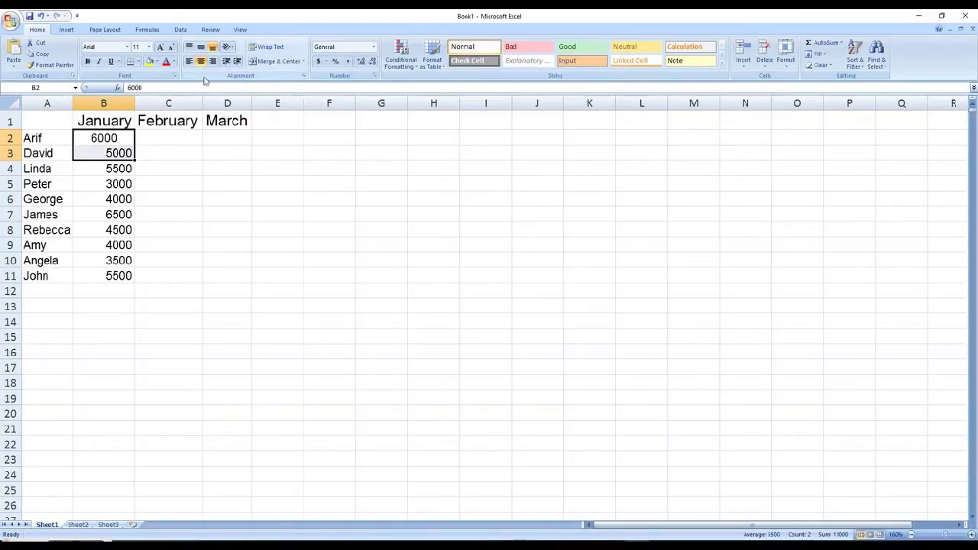
pyautogui.click(202, 63)
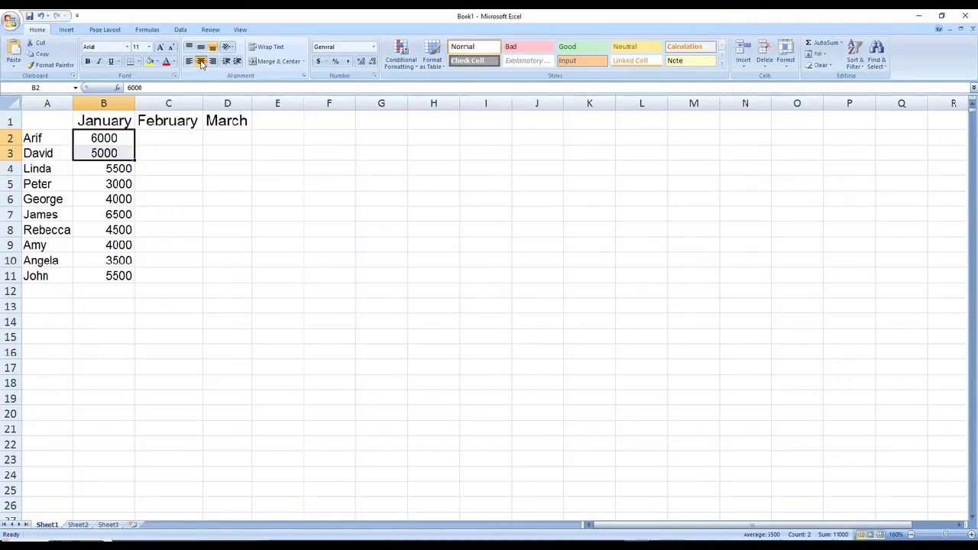
# Step: Center the contents of the entire column B, comparing with left alignment before returning to centered
pyautogui.click(153, 186)
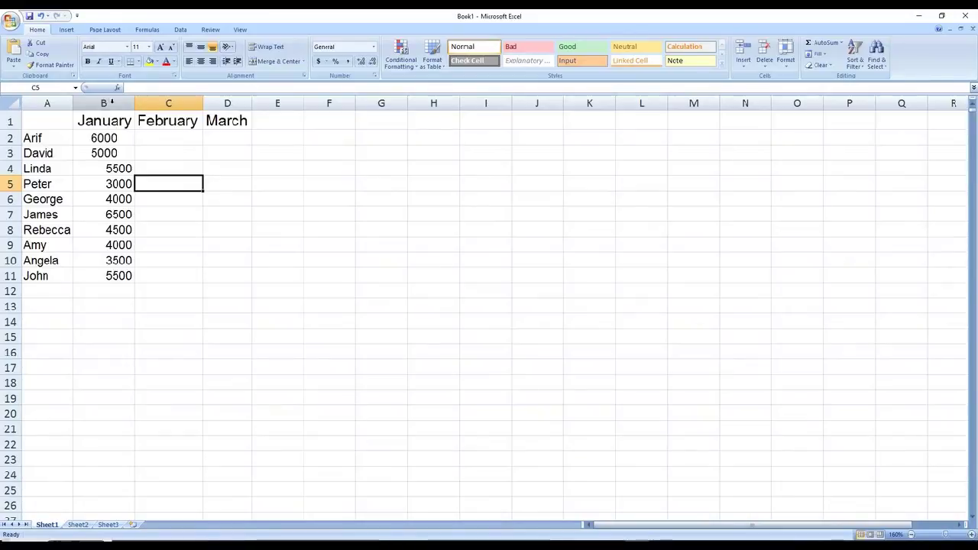
pyautogui.click(105, 103)
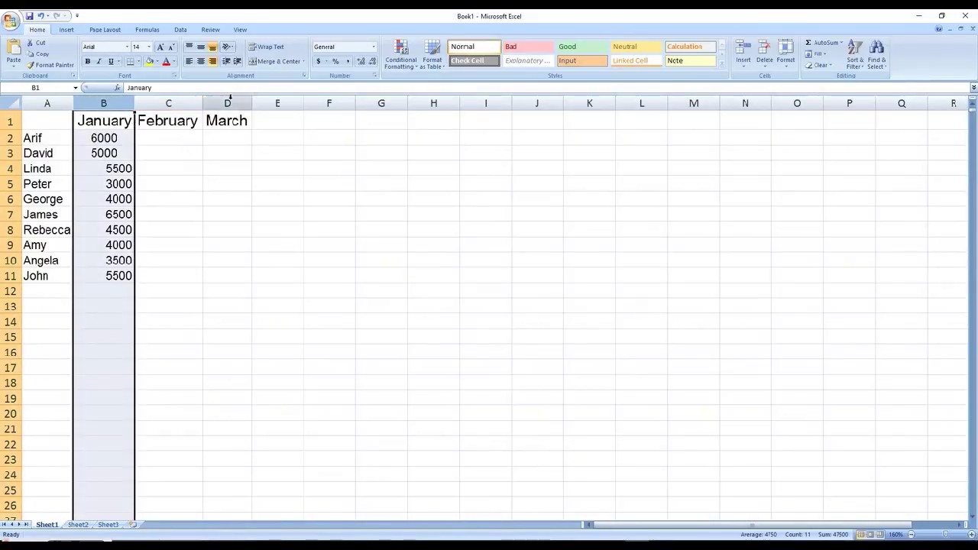
pyautogui.click(200, 61)
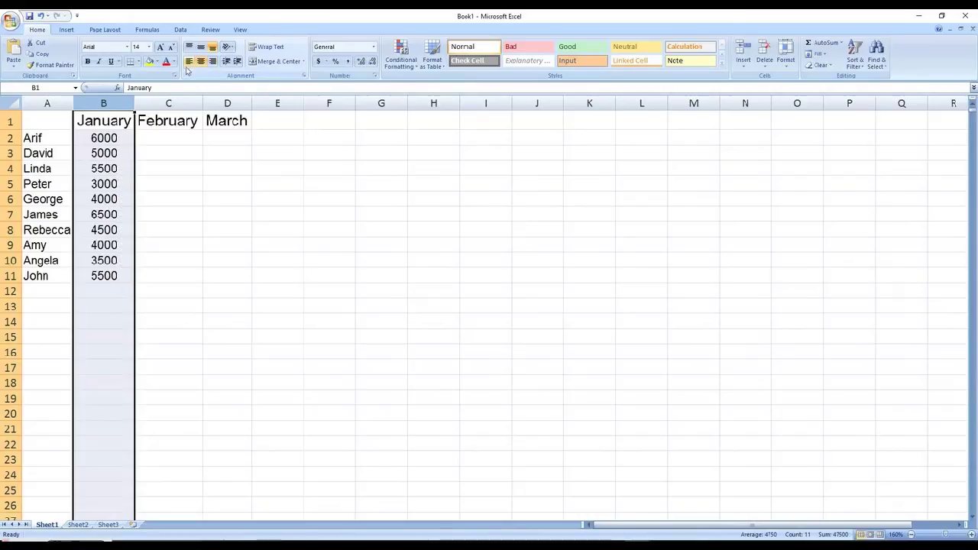
pyautogui.click(189, 62)
pyautogui.click(199, 62)
pyautogui.click(201, 214)
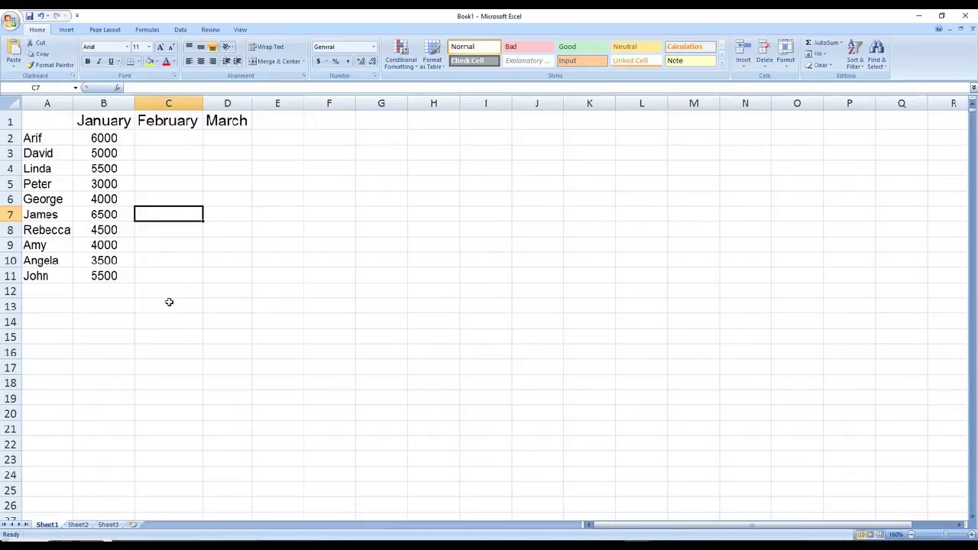
# Step: Copy the value in B2 into cell E2 and clear the copy marquee
pyautogui.click(98, 137)
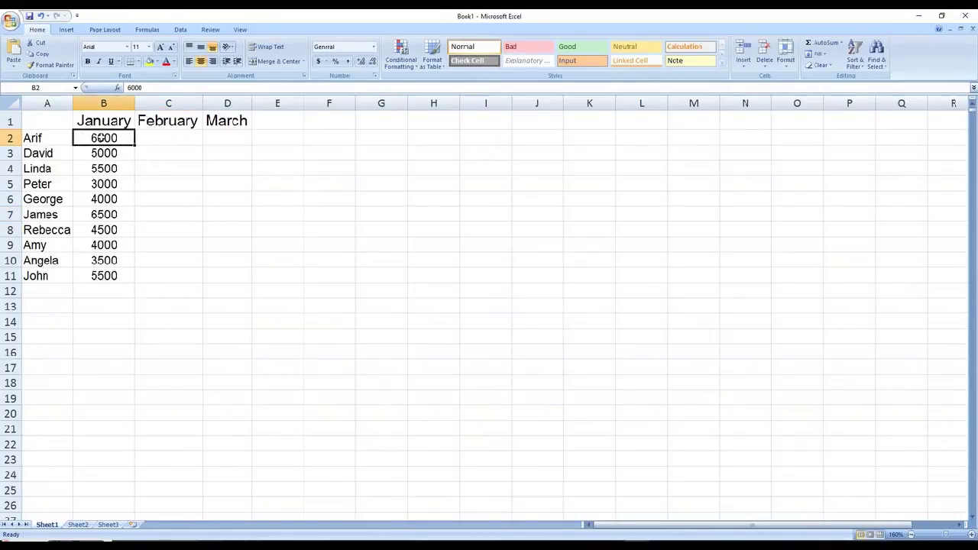
pyautogui.rightClick(102, 139)
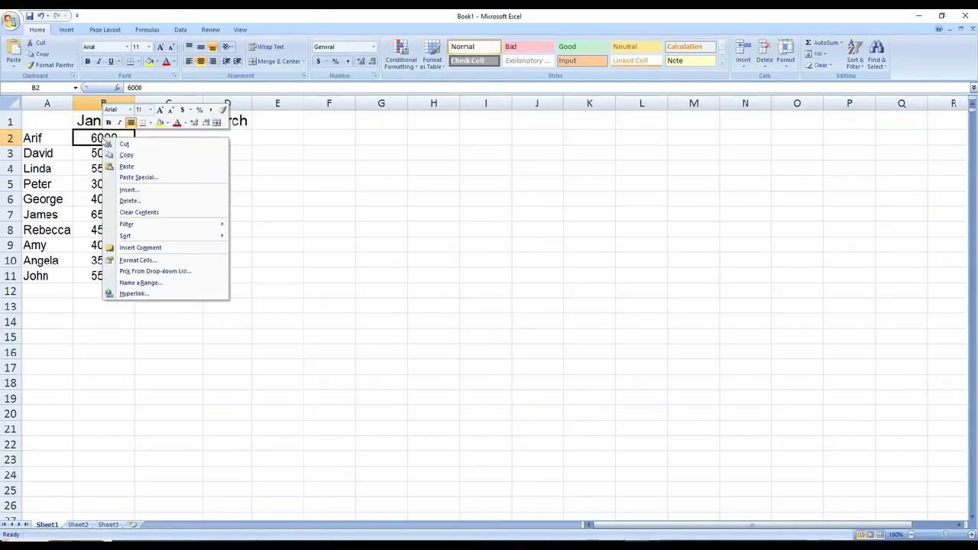
pyautogui.click(126, 156)
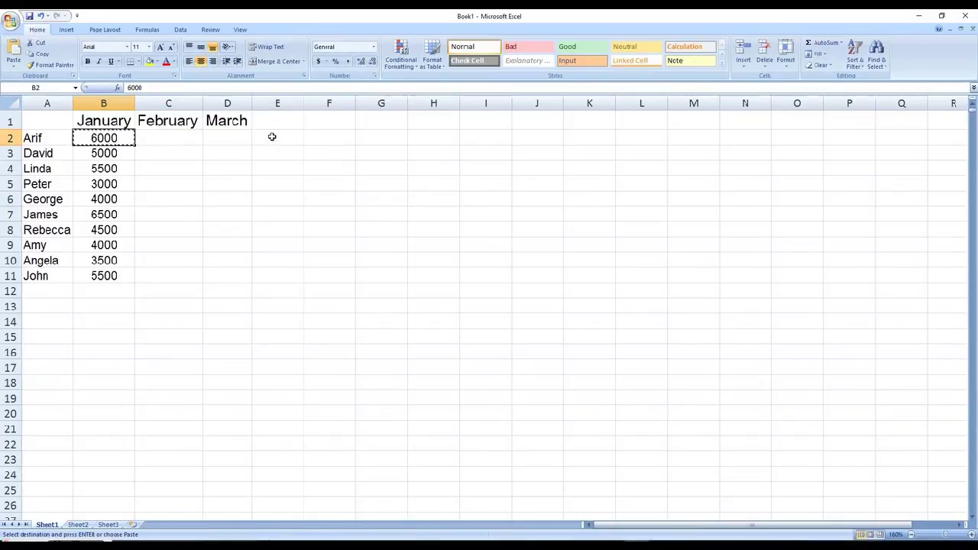
pyautogui.click(271, 136)
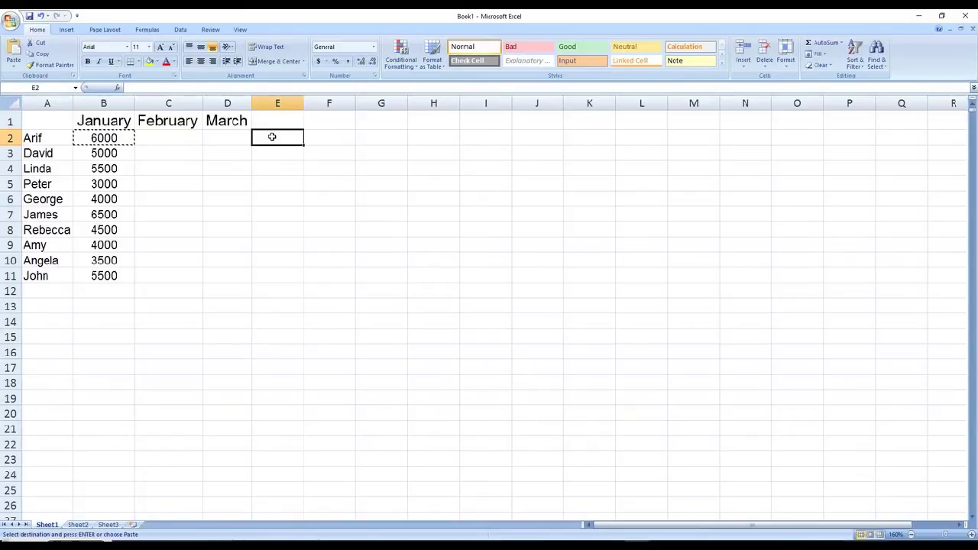
pyautogui.rightClick(271, 136)
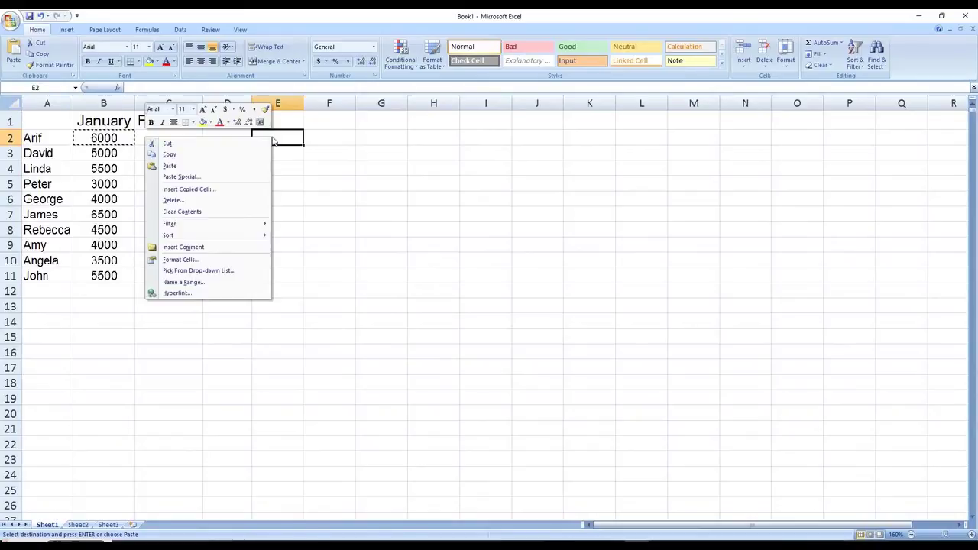
pyautogui.click(171, 166)
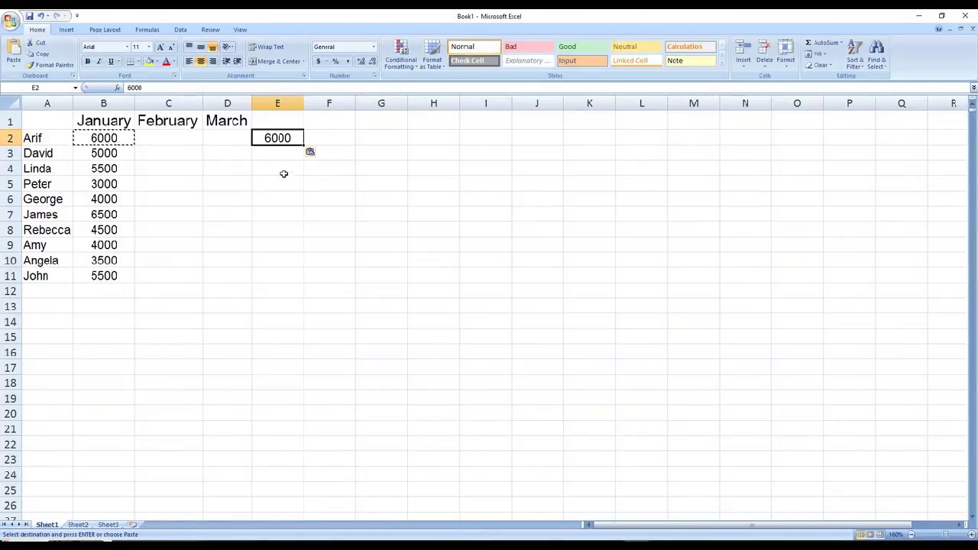
pyautogui.press('Escape')
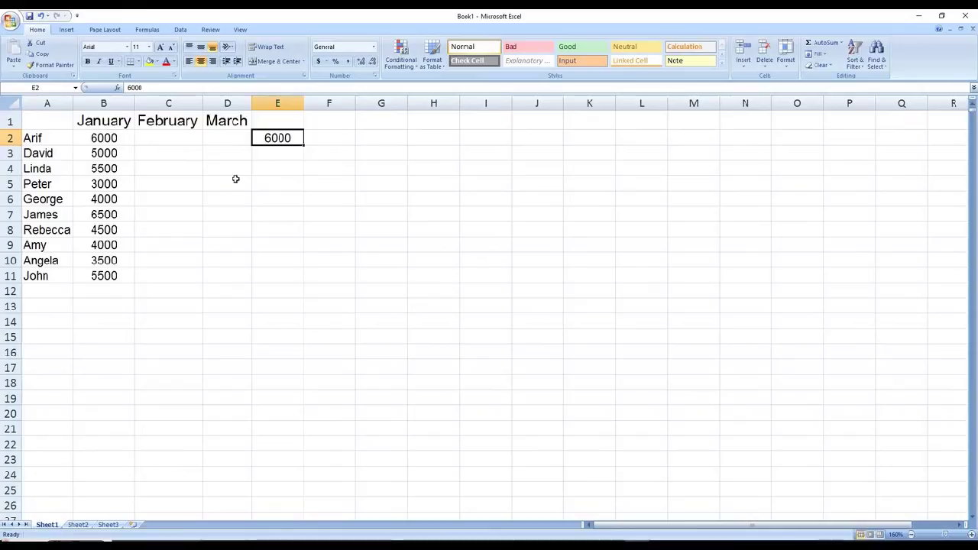
pyautogui.click(269, 184)
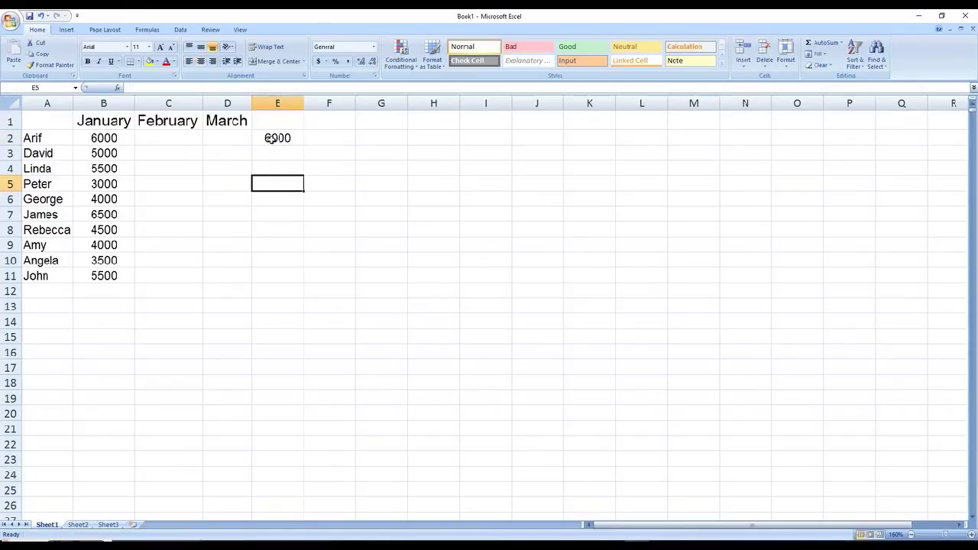
# Step: Move the value in E2 to K6 with cut and paste, and delete it from K6
pyautogui.click(264, 138)
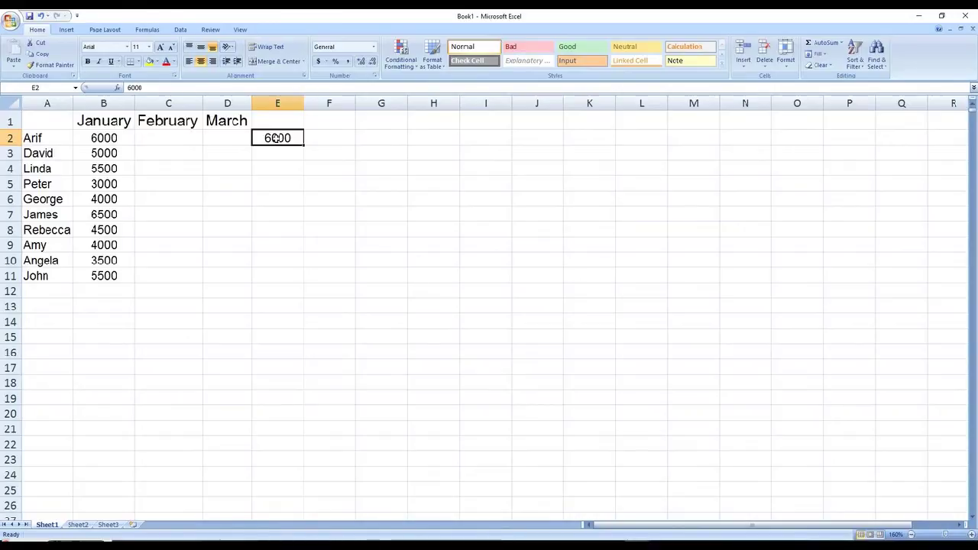
pyautogui.rightClick(277, 138)
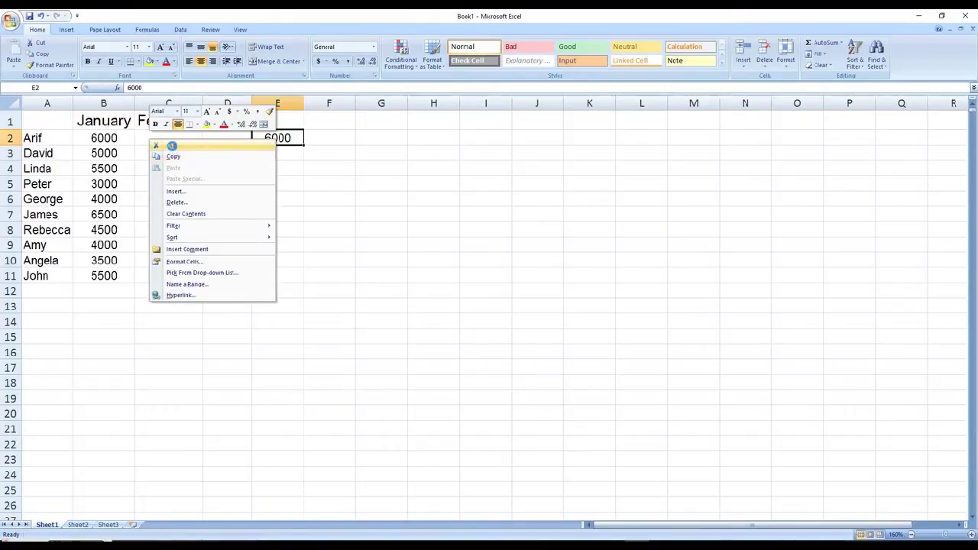
pyautogui.click(181, 158)
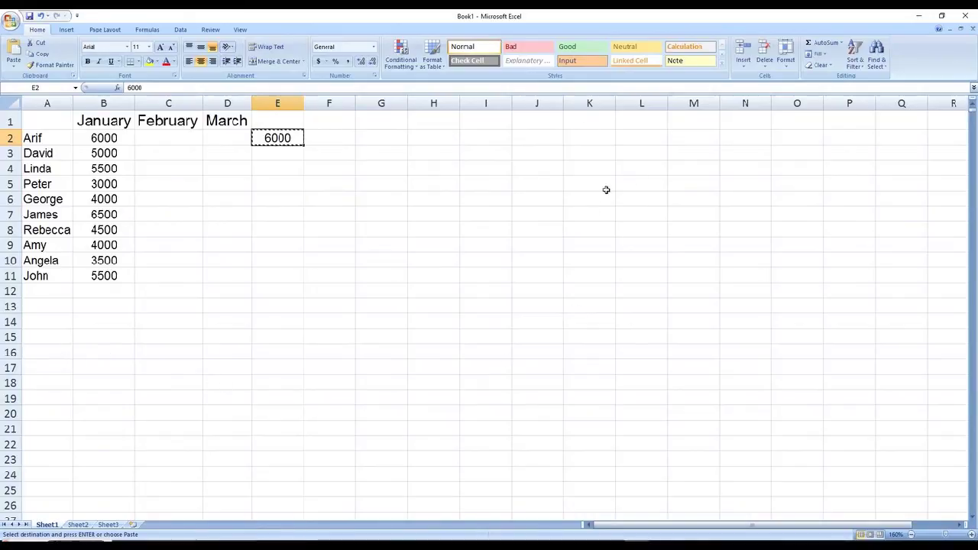
pyautogui.click(582, 198)
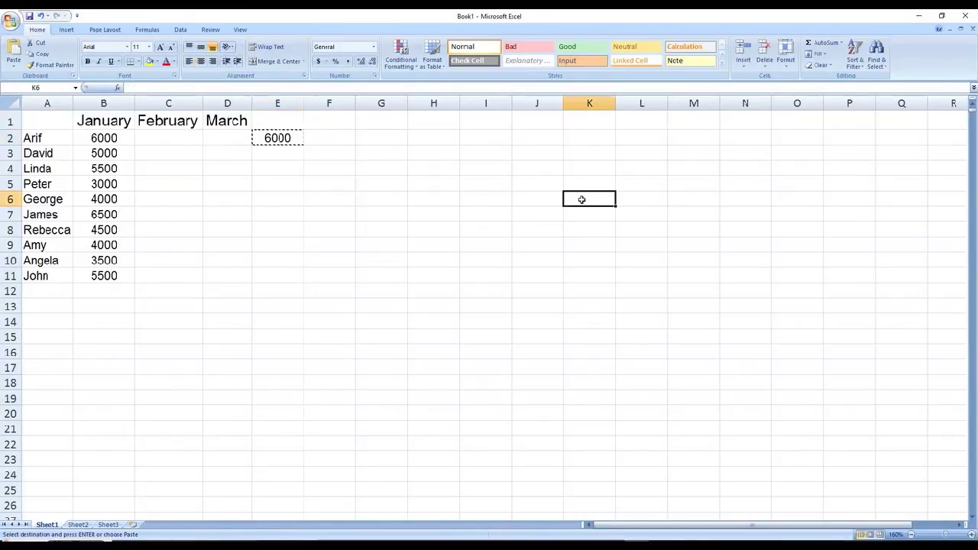
pyautogui.rightClick(581, 199)
pyautogui.click(481, 229)
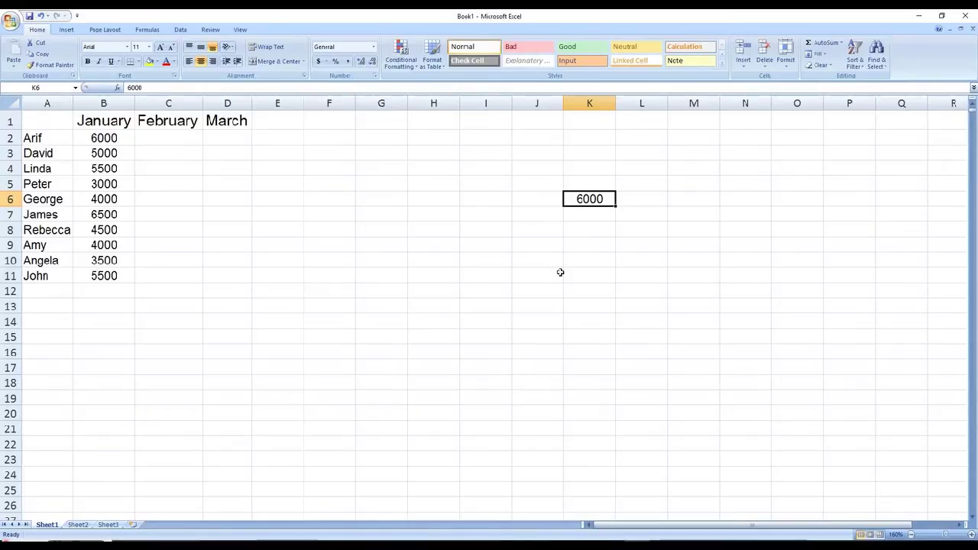
pyautogui.press('Delete')
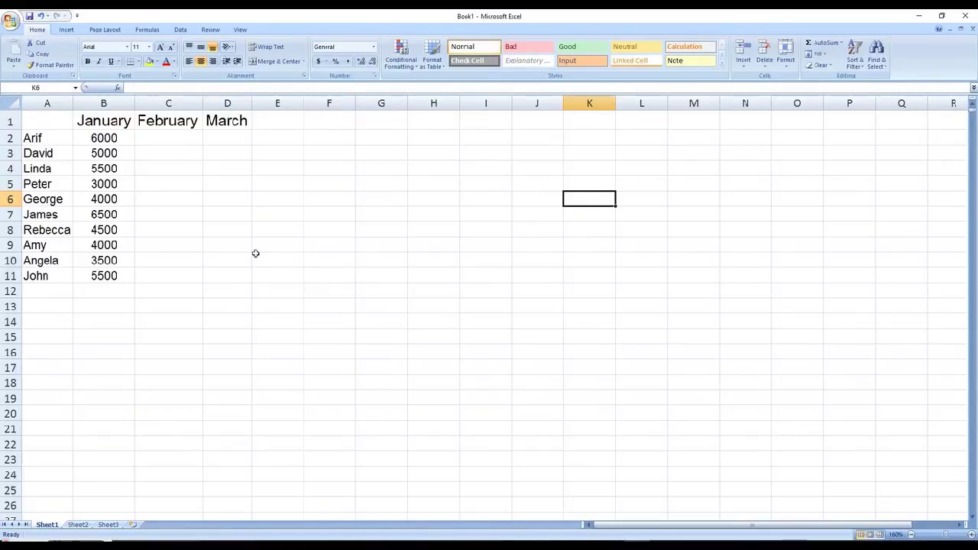
pyautogui.click(221, 248)
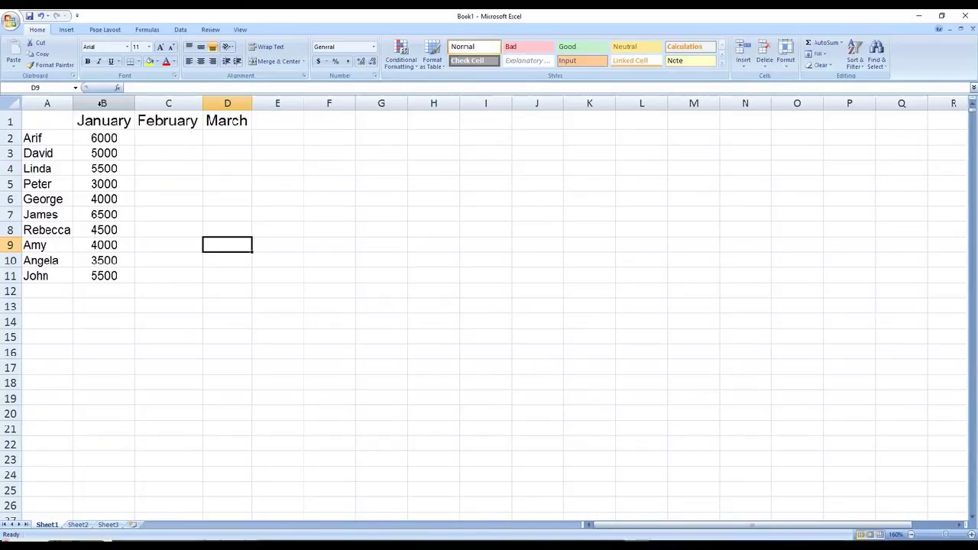
# Step: Copy the entire January column B into column G and clear the copy marquee
pyautogui.click(102, 103)
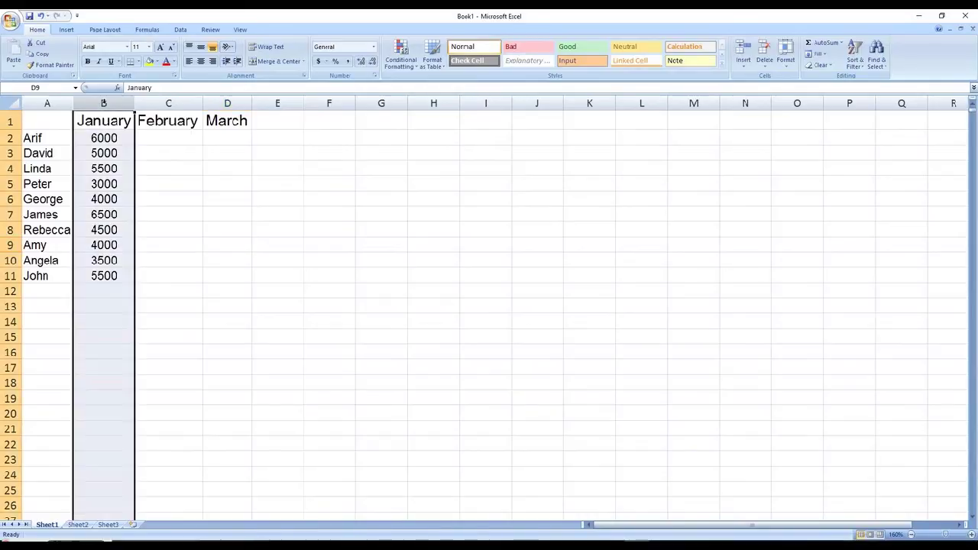
pyautogui.rightClick(100, 156)
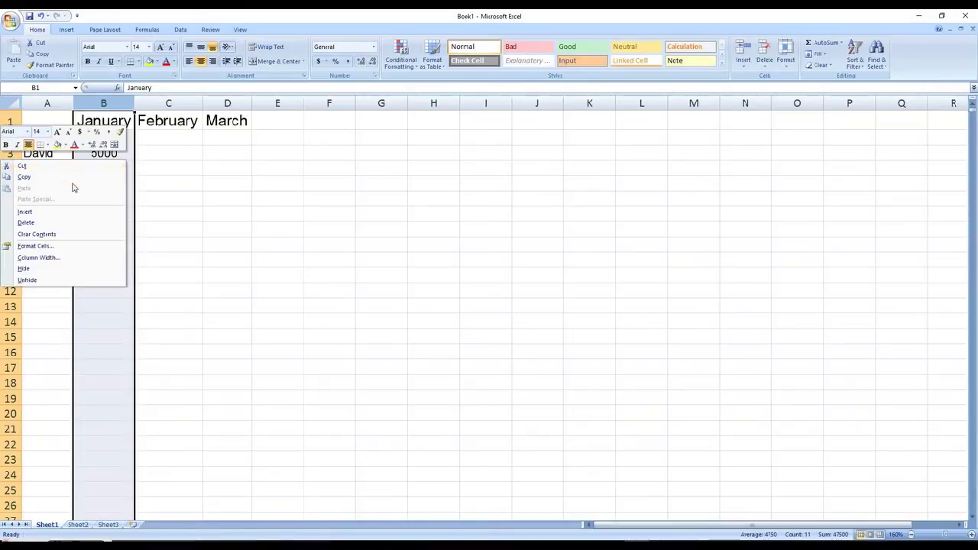
pyautogui.click(28, 178)
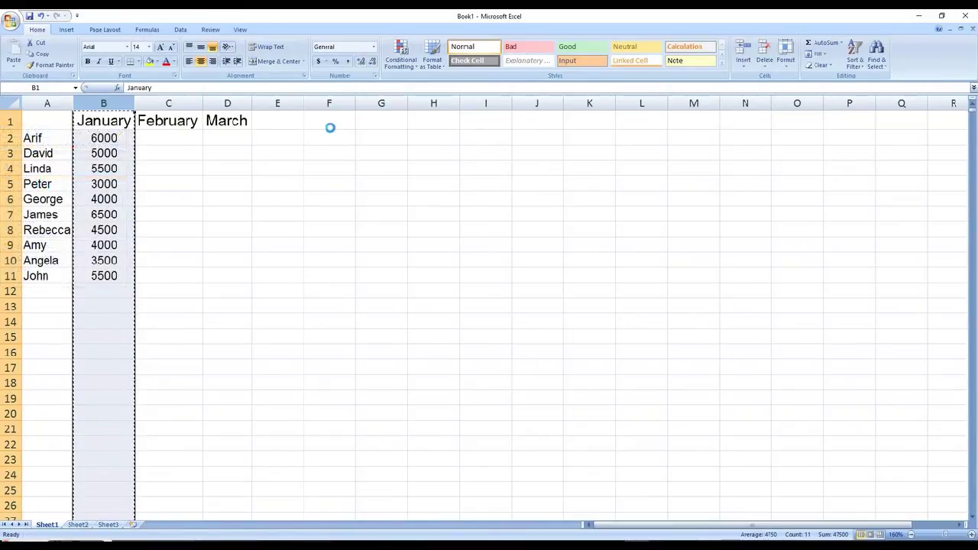
pyautogui.rightClick(382, 104)
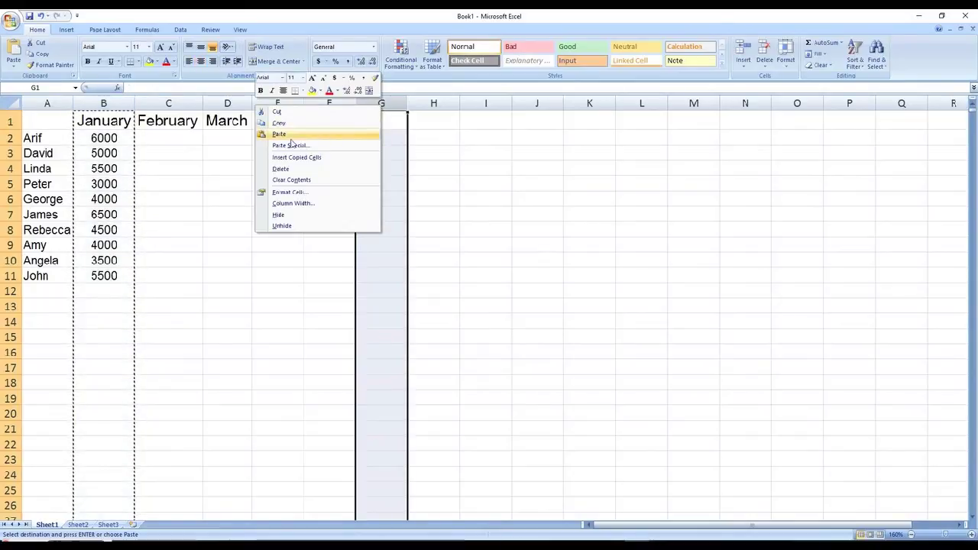
pyautogui.click(313, 134)
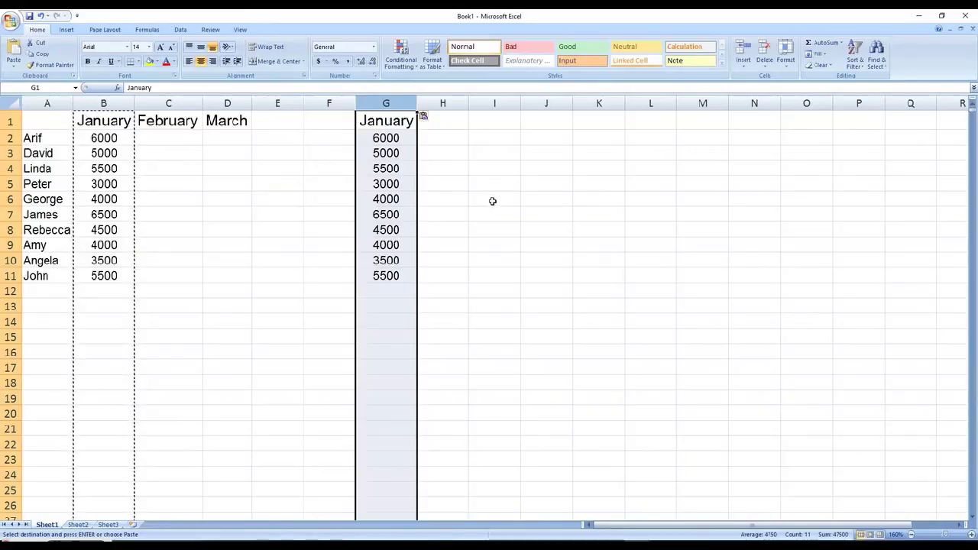
pyautogui.press('Escape')
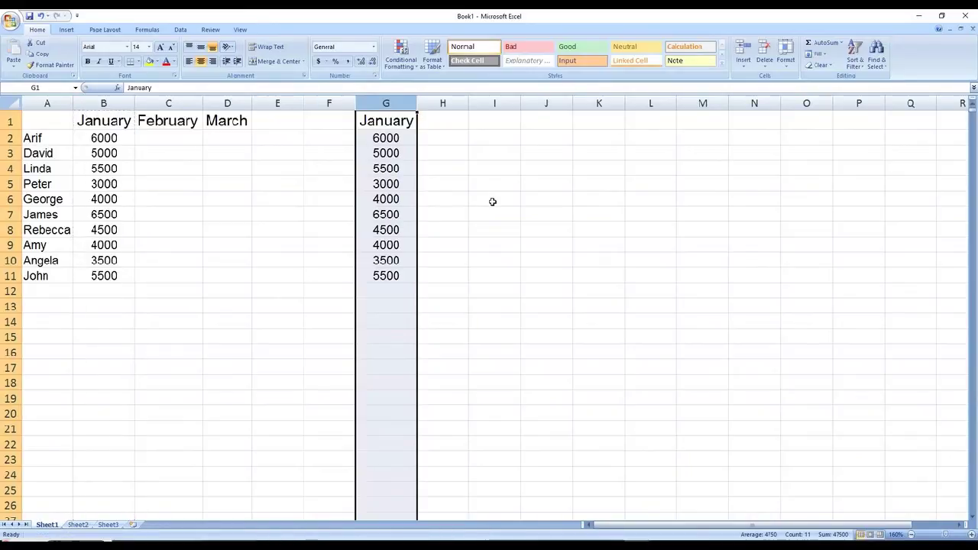
# Step: Undo the paste into column G and clear the copy marquee around column B
pyautogui.click(41, 17)
pyautogui.click(41, 16)
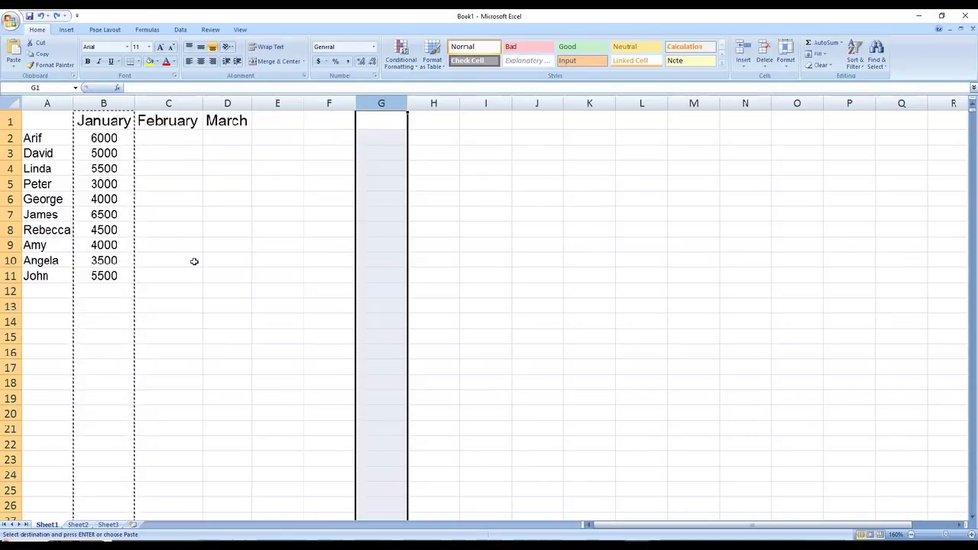
pyautogui.press('Escape')
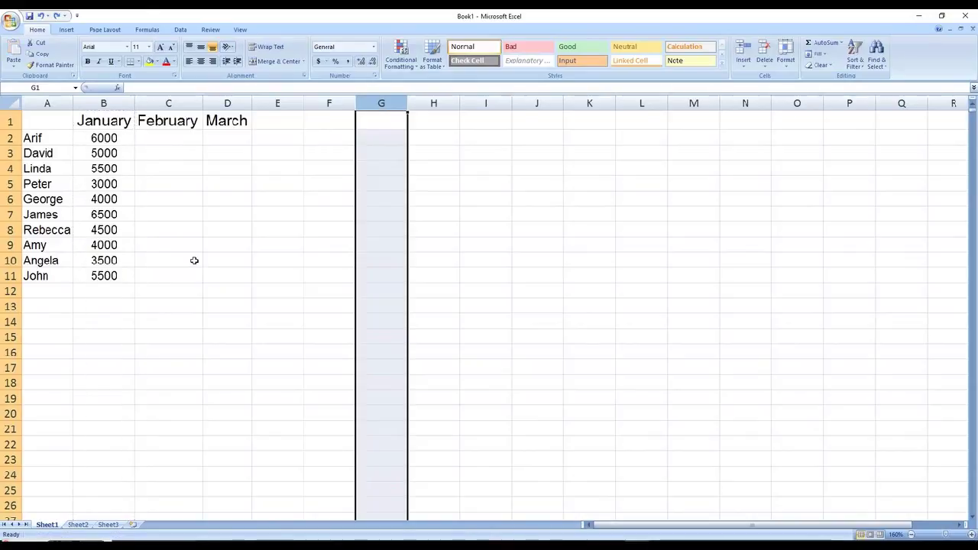
pyautogui.click(175, 257)
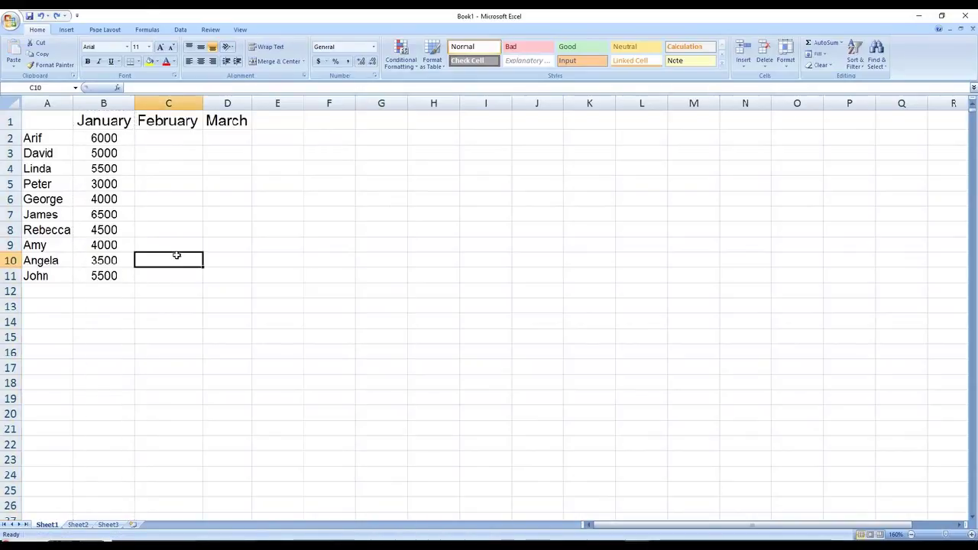
# Step: Copy all cells of Sheet1 and paste them over the whole of Sheet2
pyautogui.click(11, 102)
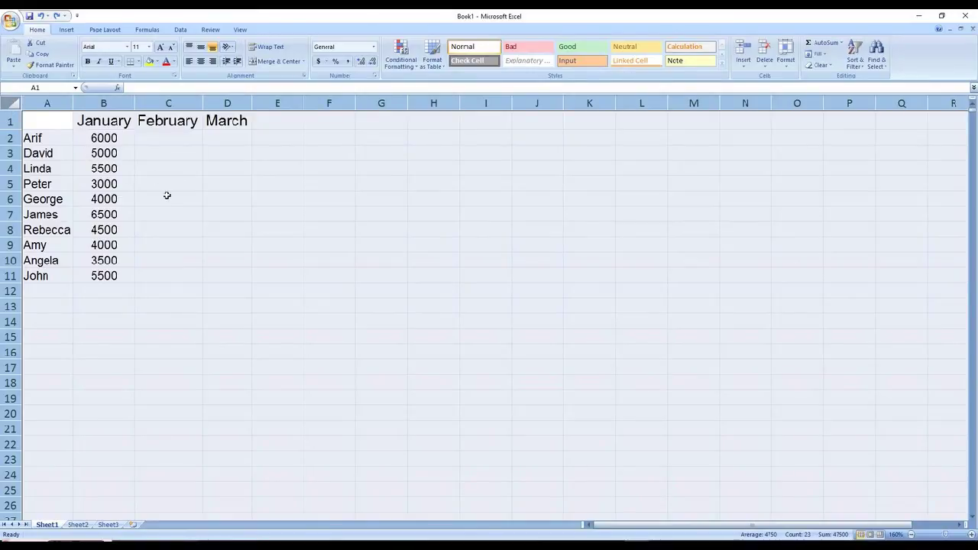
pyautogui.rightClick(63, 150)
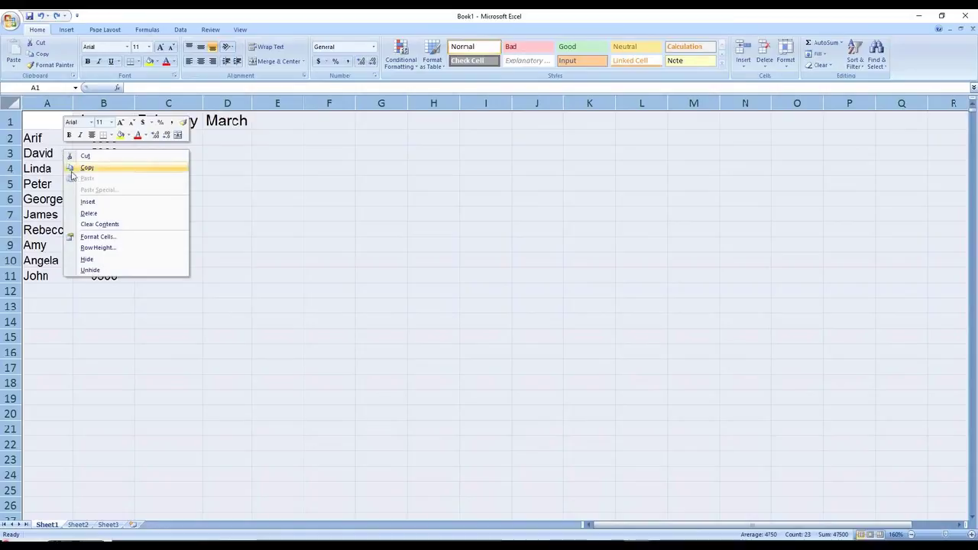
pyautogui.click(81, 171)
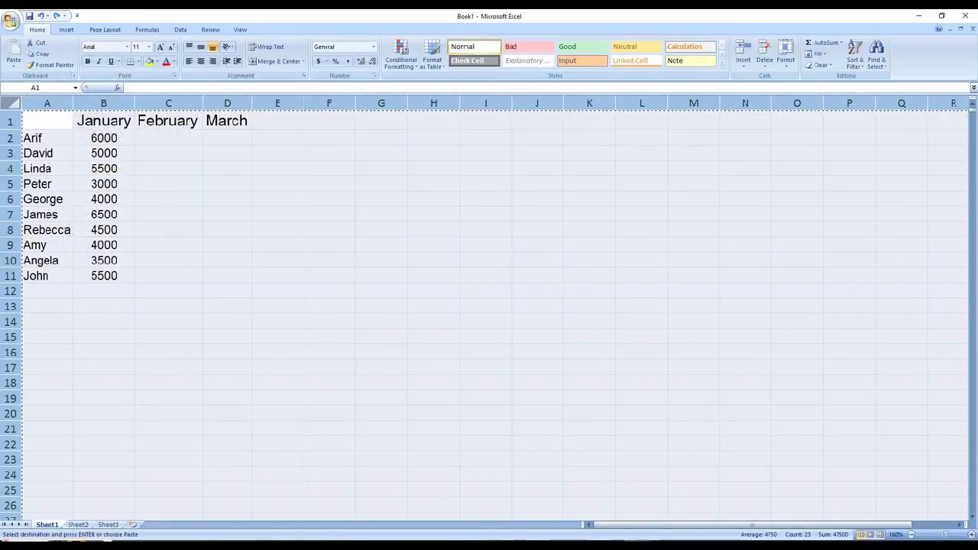
pyautogui.hotkey('ctrl', 'pagedown')
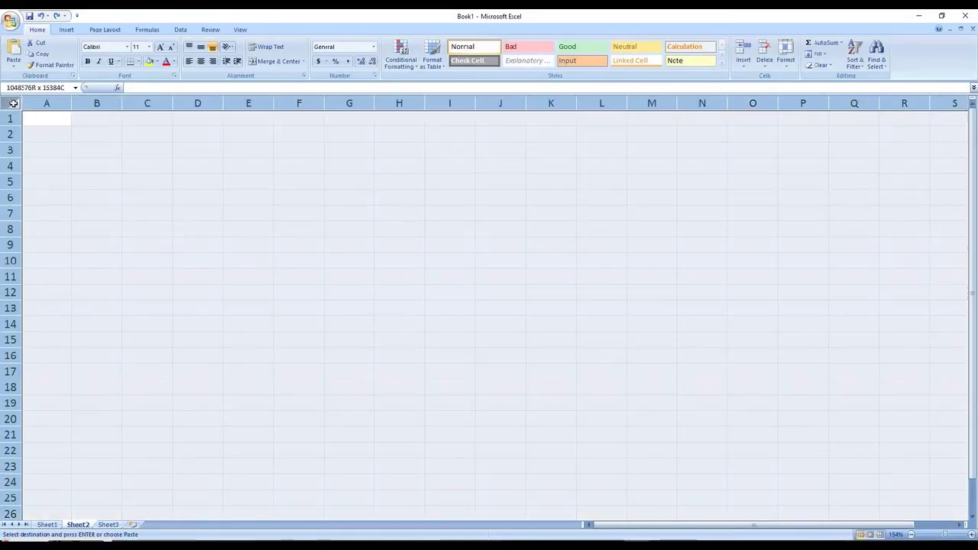
pyautogui.click(13, 102)
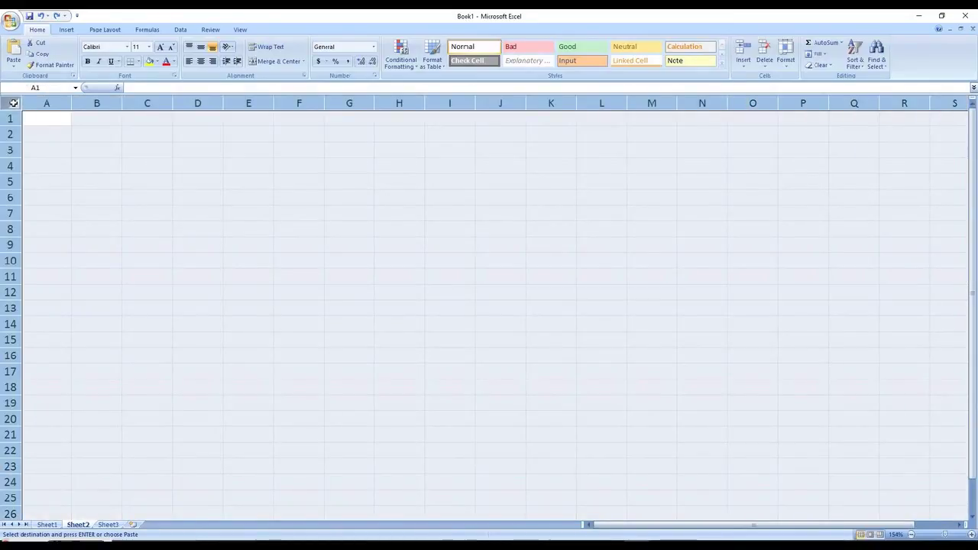
pyautogui.rightClick(14, 102)
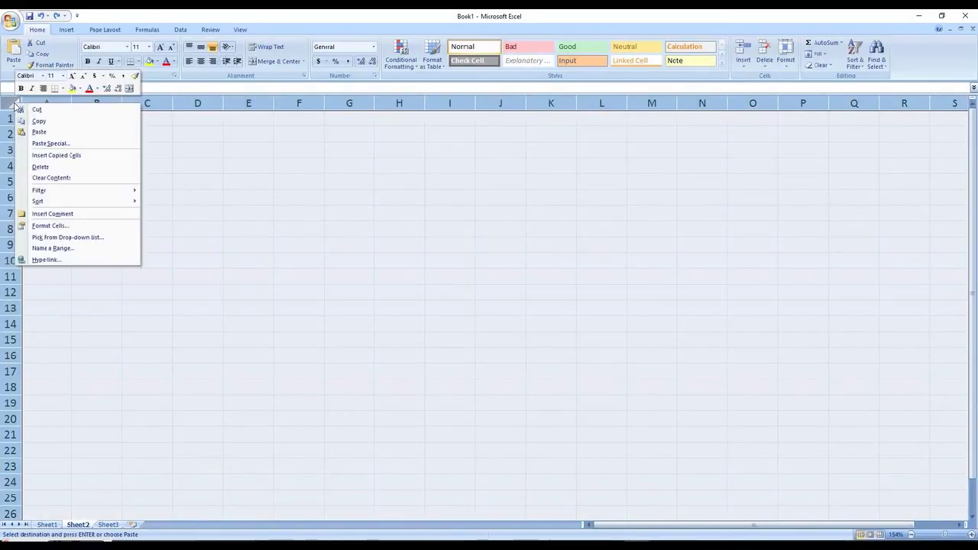
pyautogui.click(41, 132)
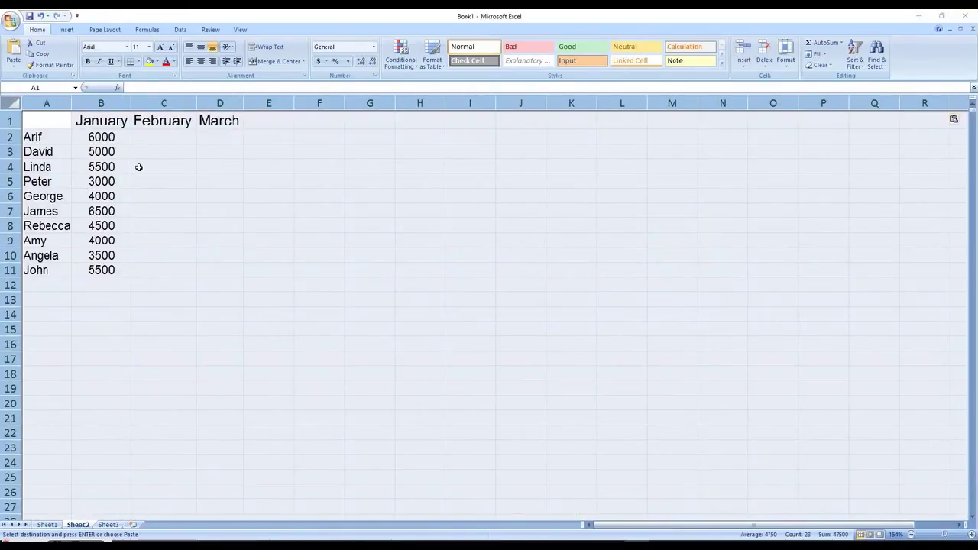
# Step: Compare the pasted table on Sheet2 with the original, ending on Sheet1
pyautogui.hotkey('ctrl', 'pageup')
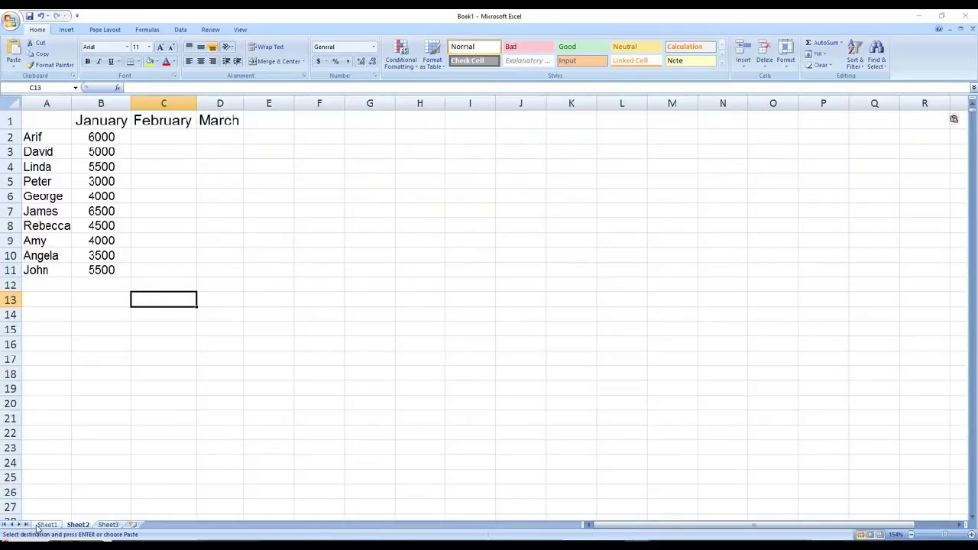
pyautogui.click(78, 525)
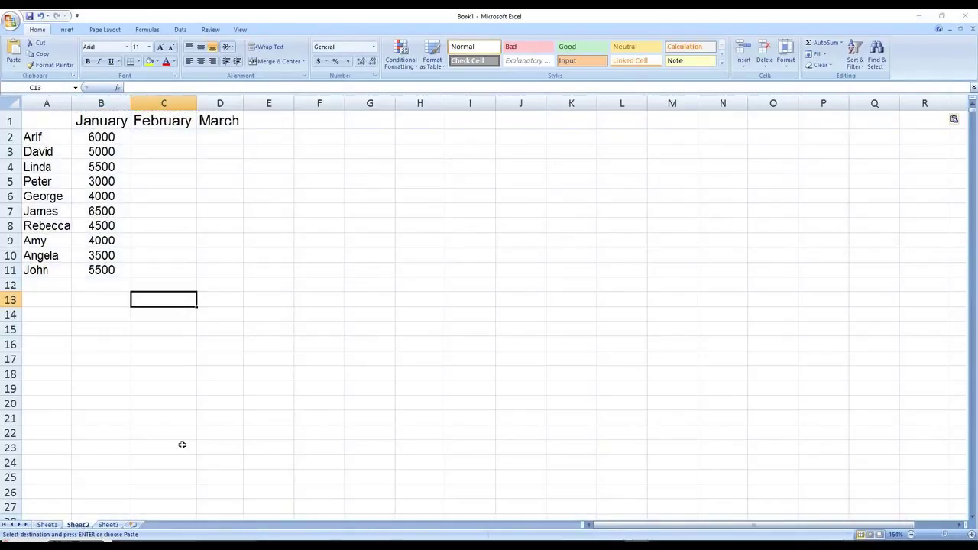
pyautogui.click(46, 525)
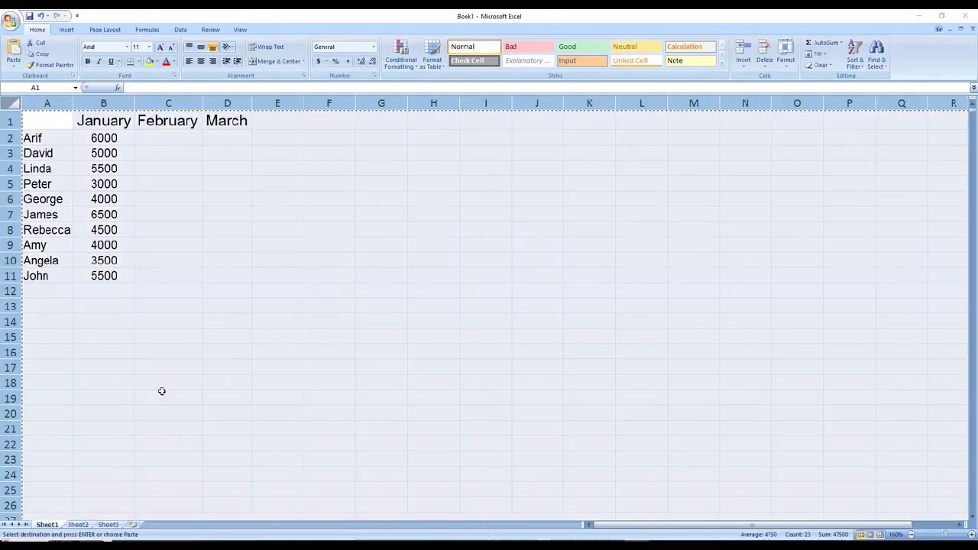